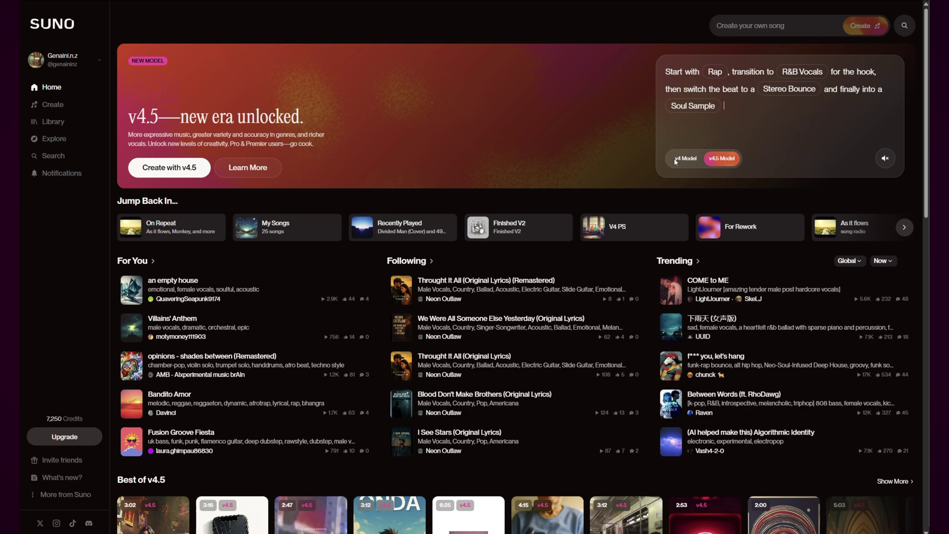
- Switch the Home page banner demo to the v4.5 Model prompt
{"action": "left_click", "coordinate": [686, 158]}
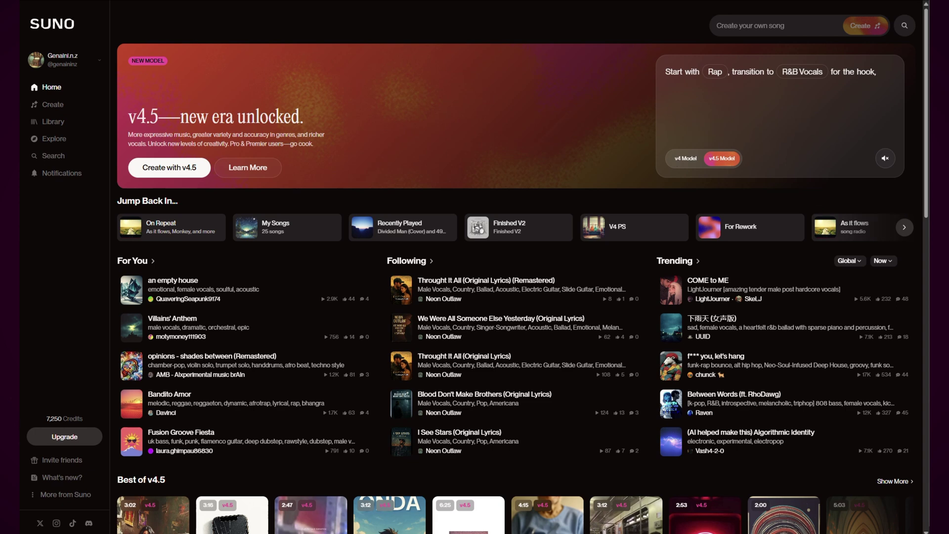
{"action": "left_click", "coordinate": [52, 104]}
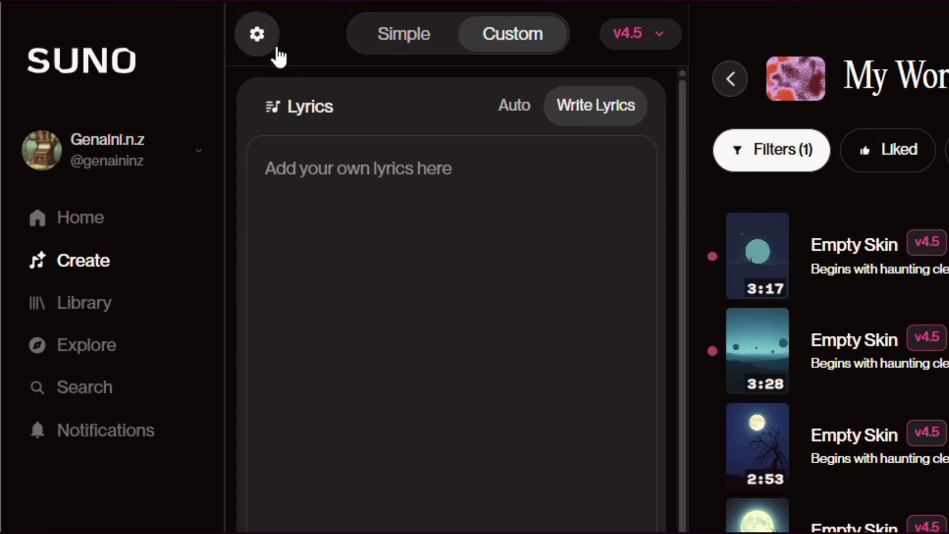
{"action": "left_click", "coordinate": [125, 15]}
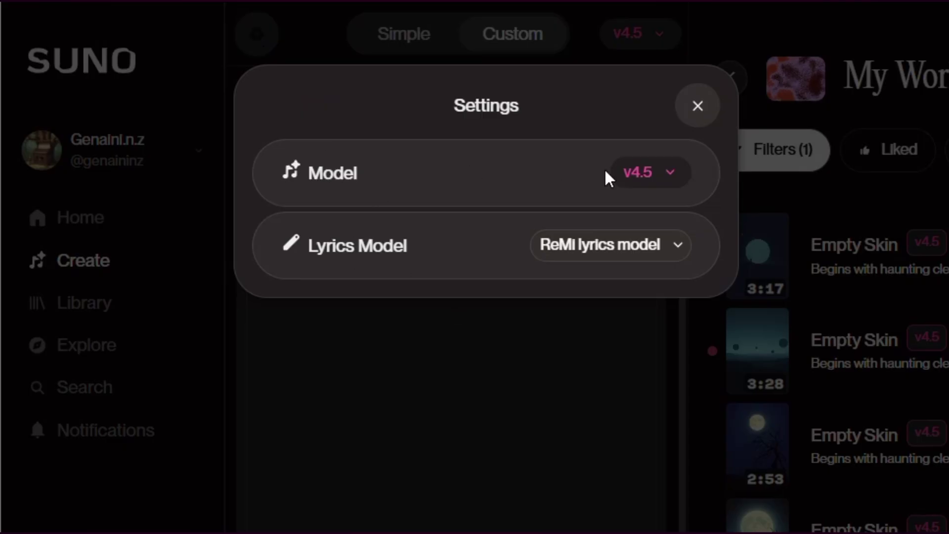
{"action": "left_click", "coordinate": [658, 173]}
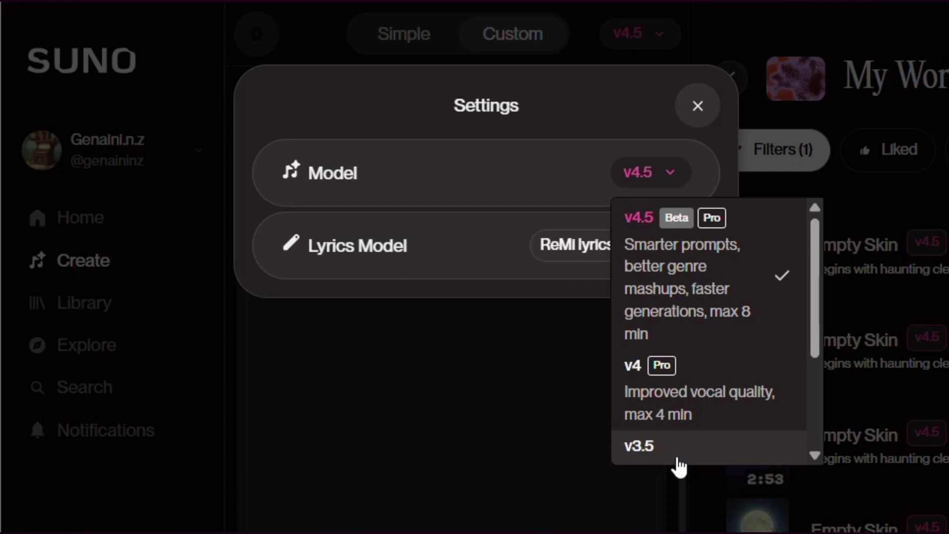
{"action": "left_click", "coordinate": [651, 171]}
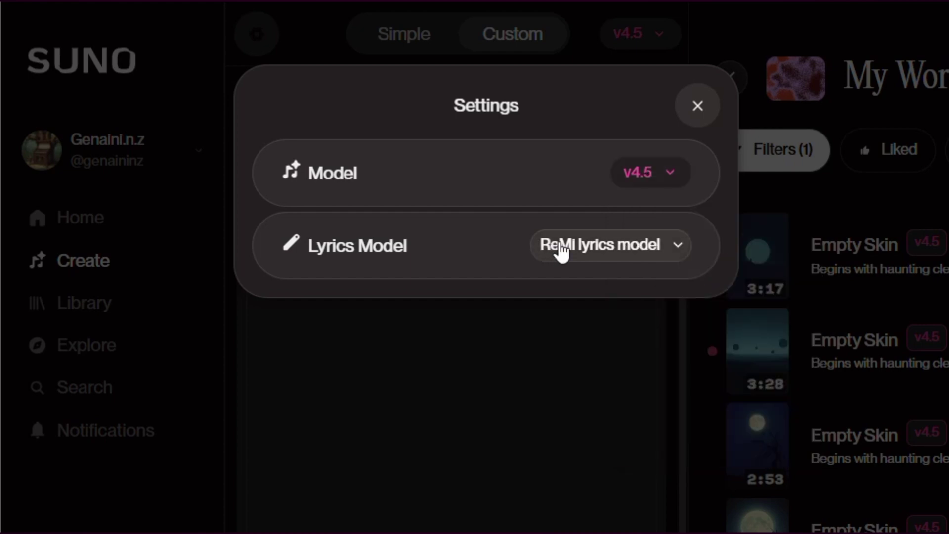
{"action": "left_click", "coordinate": [561, 252]}
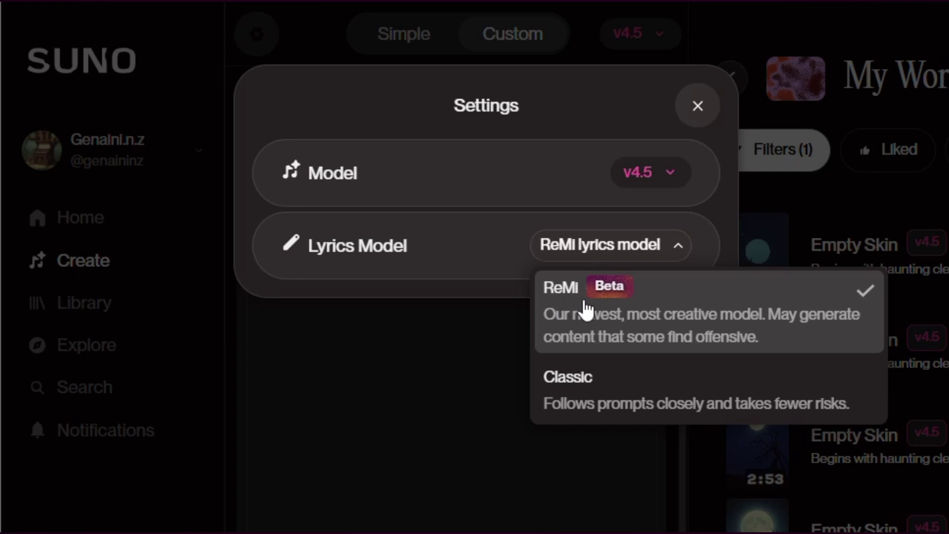
{"action": "left_click", "coordinate": [645, 248]}
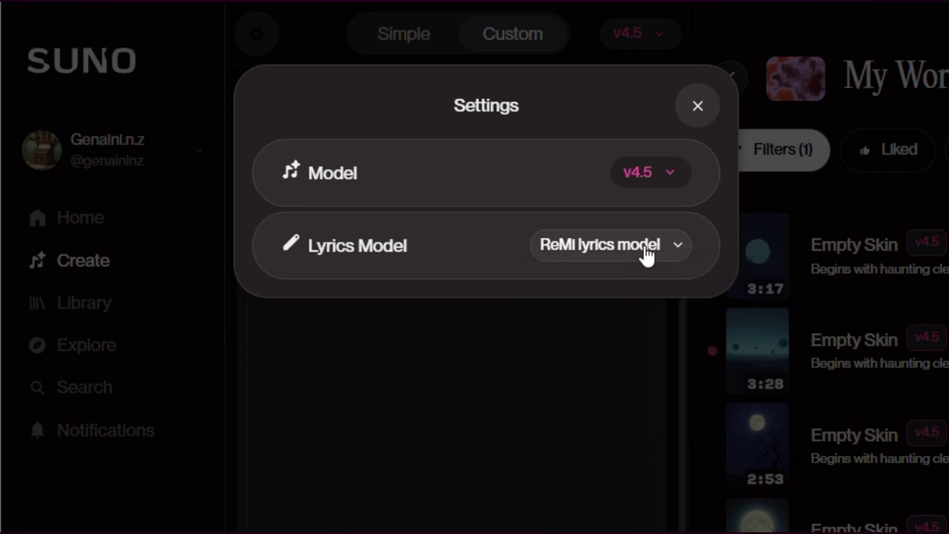
{"action": "left_click", "coordinate": [699, 108]}
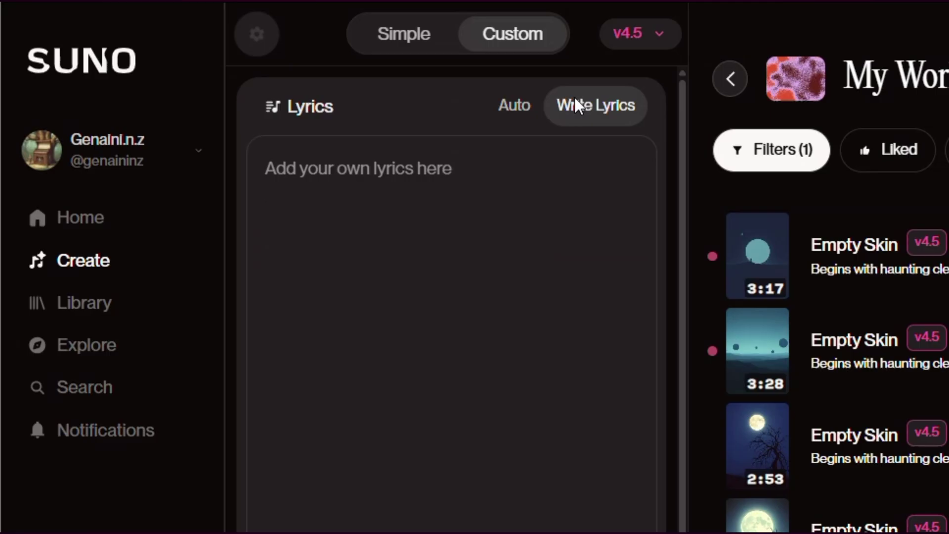
{"action": "left_click", "coordinate": [413, 39]}
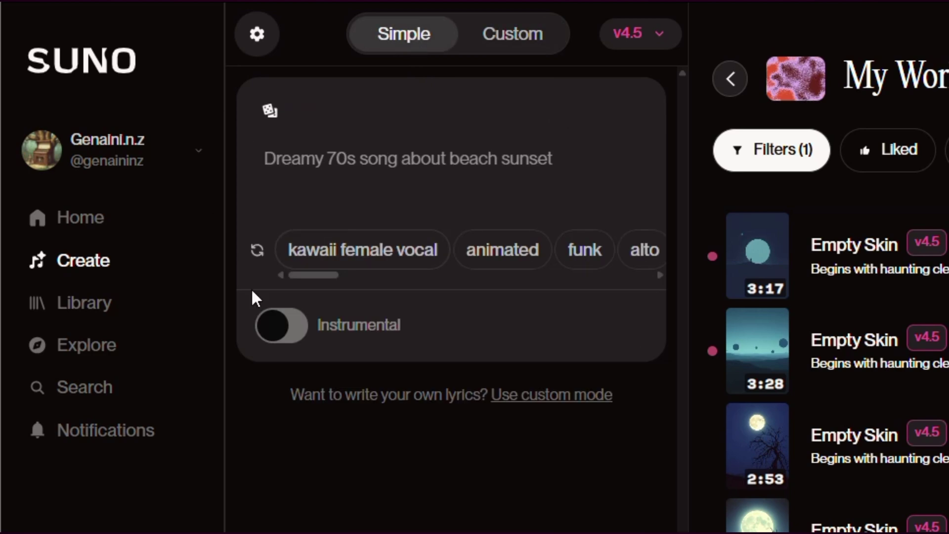
{"action": "left_click", "coordinate": [270, 112]}
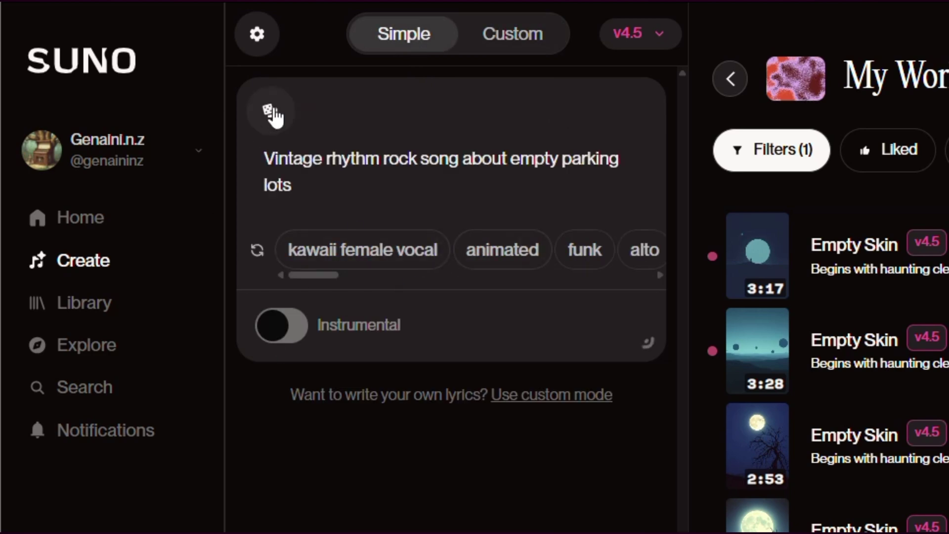
{"action": "left_click", "coordinate": [272, 110]}
{"action": "left_click", "coordinate": [271, 111]}
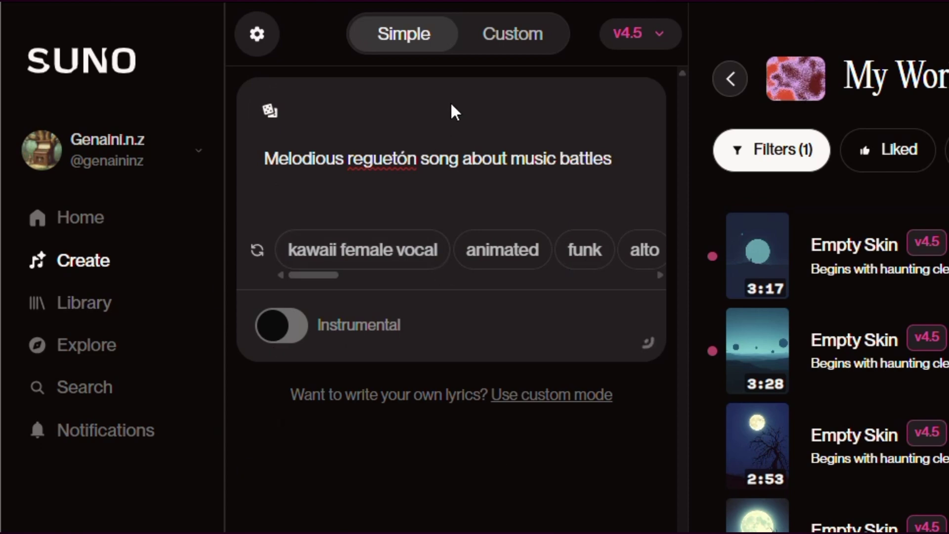
{"action": "left_click", "coordinate": [492, 35]}
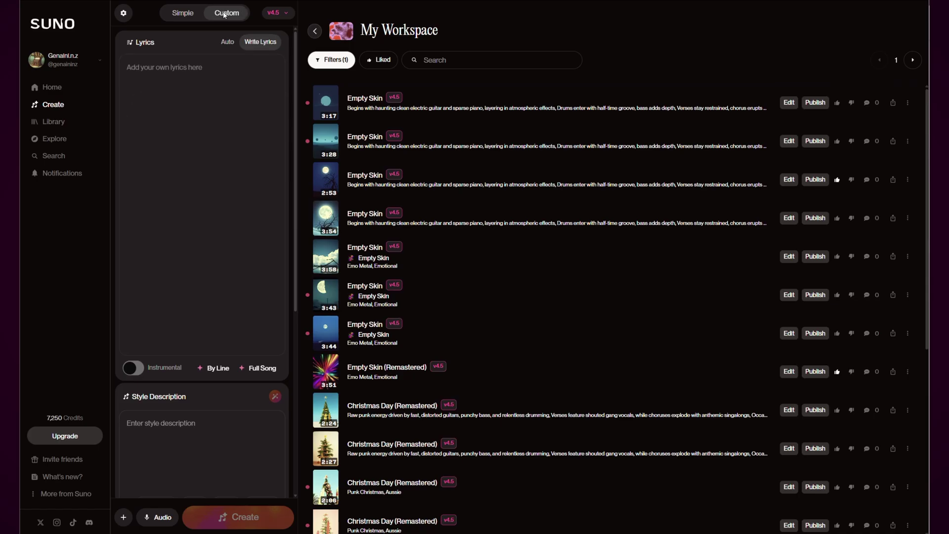
{"action": "left_click", "coordinate": [175, 104]}
{"action": "left_click", "coordinate": [224, 43]}
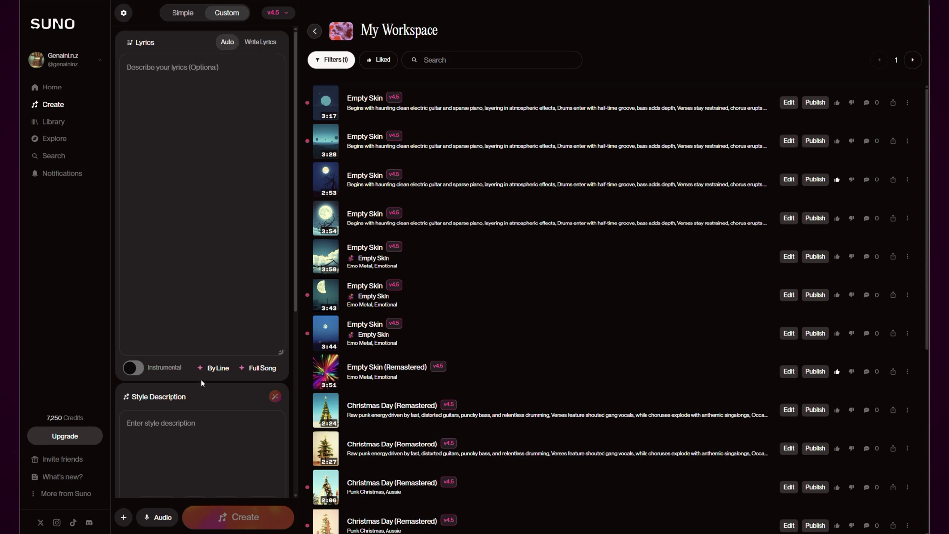
{"action": "left_click", "coordinate": [258, 368]}
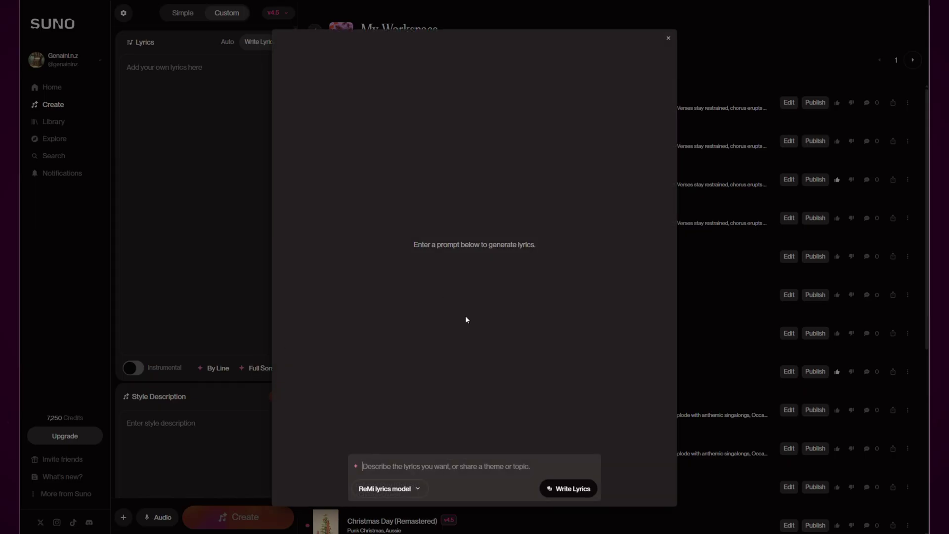
{"action": "left_click", "coordinate": [667, 40]}
{"action": "left_click", "coordinate": [214, 369]}
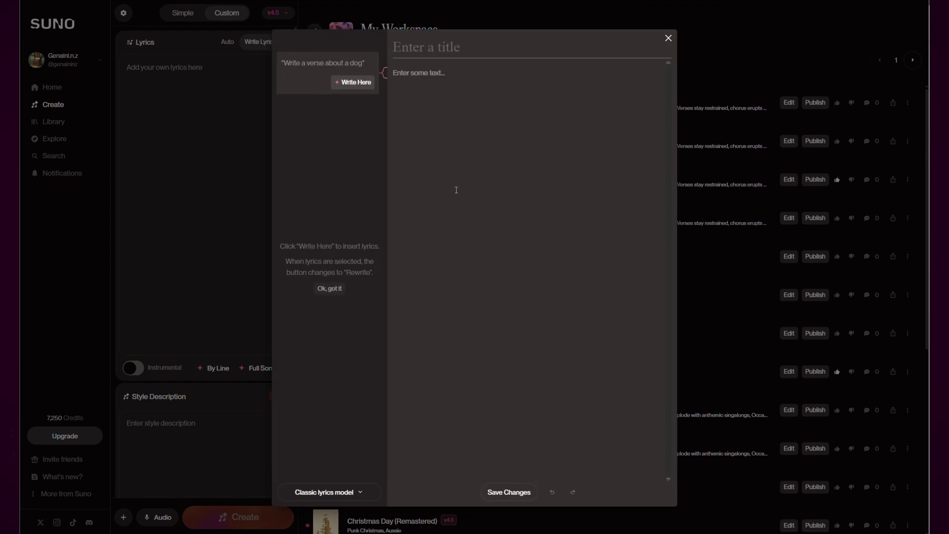
{"action": "left_click", "coordinate": [668, 39]}
{"action": "scroll", "coordinate": [149, 277], "scroll_direction": "down", "scroll_amount": 1}
{"action": "scroll", "coordinate": [150, 277], "scroll_direction": "down", "scroll_amount": 3}
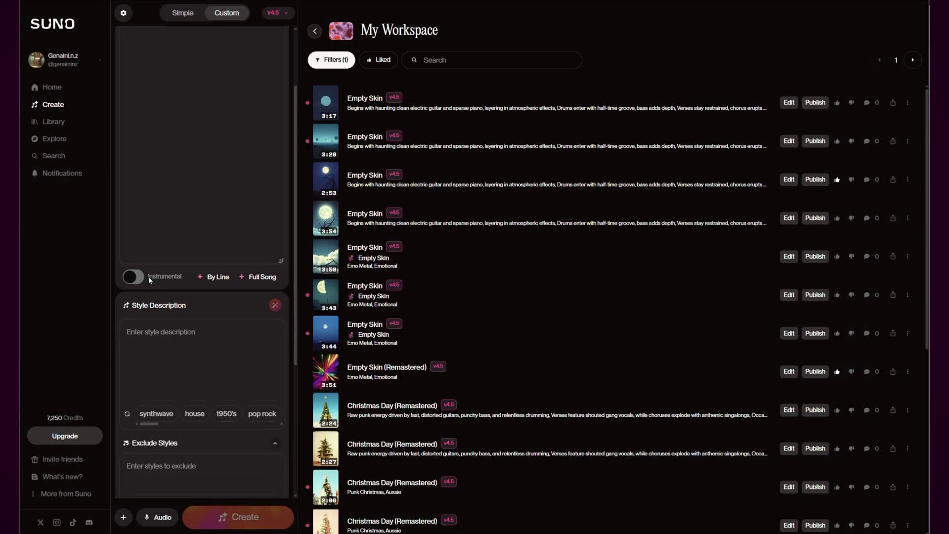
{"action": "left_click", "coordinate": [198, 225]}
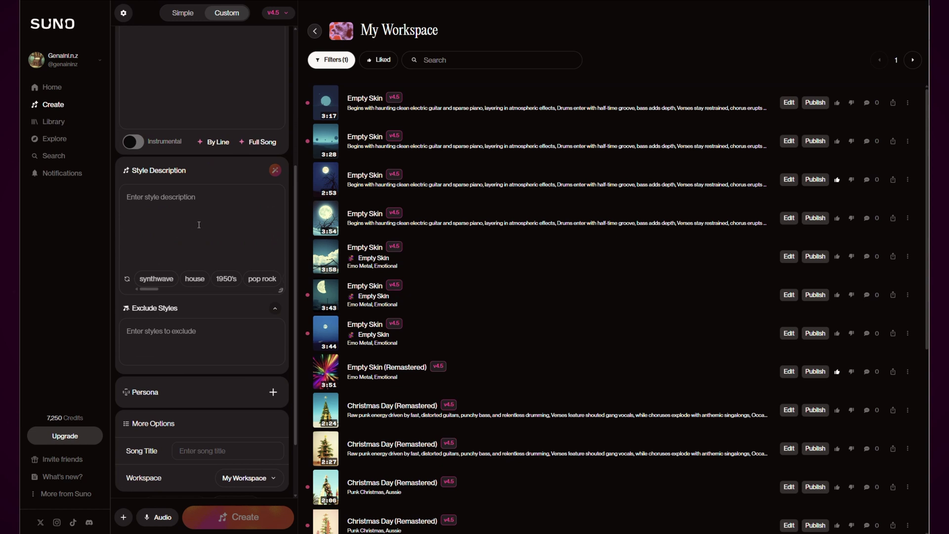
{"action": "scroll", "coordinate": [199, 225], "scroll_direction": "up", "scroll_amount": 3}
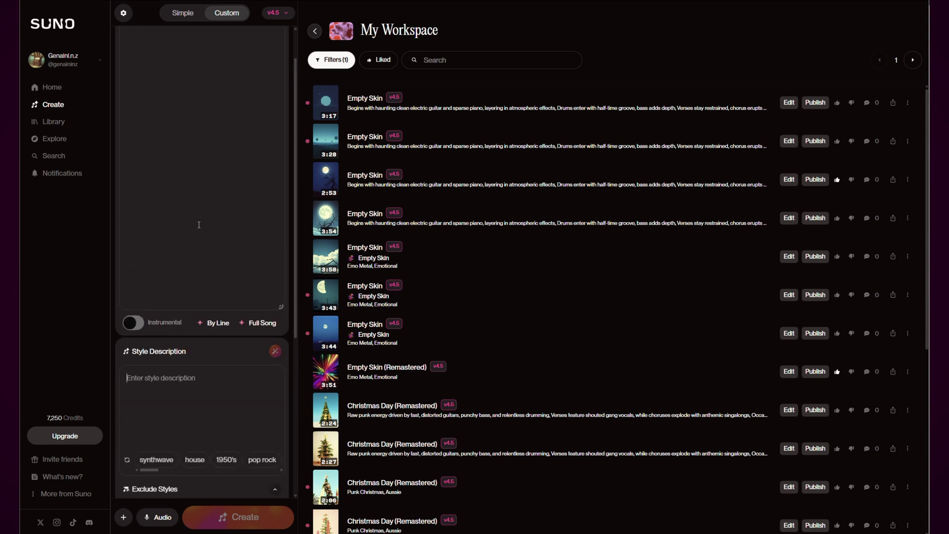
{"action": "scroll", "coordinate": [242, 212], "scroll_direction": "up", "scroll_amount": 1}
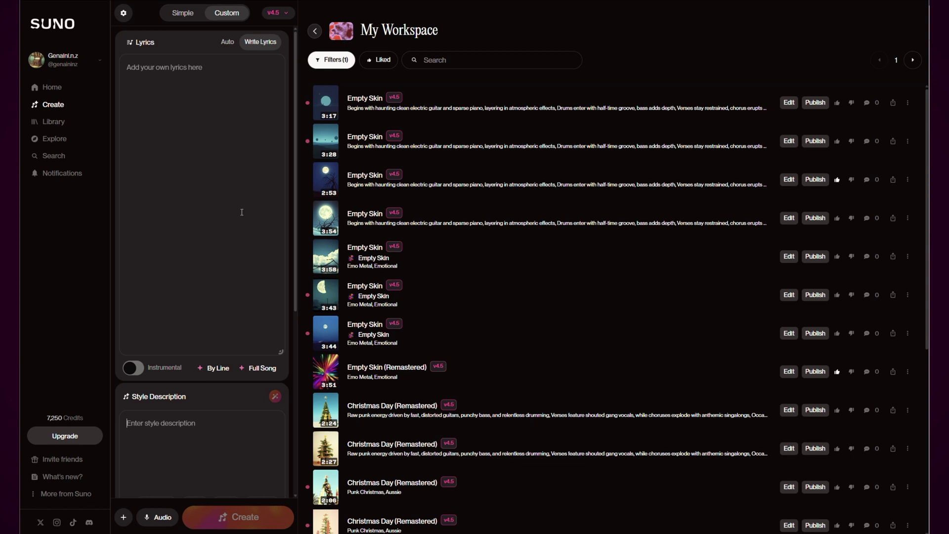
- Add the synthwave, retro-futuristic, spatial and absurd chips to the style description
{"action": "scroll", "coordinate": [207, 339], "scroll_direction": "down", "scroll_amount": 5}
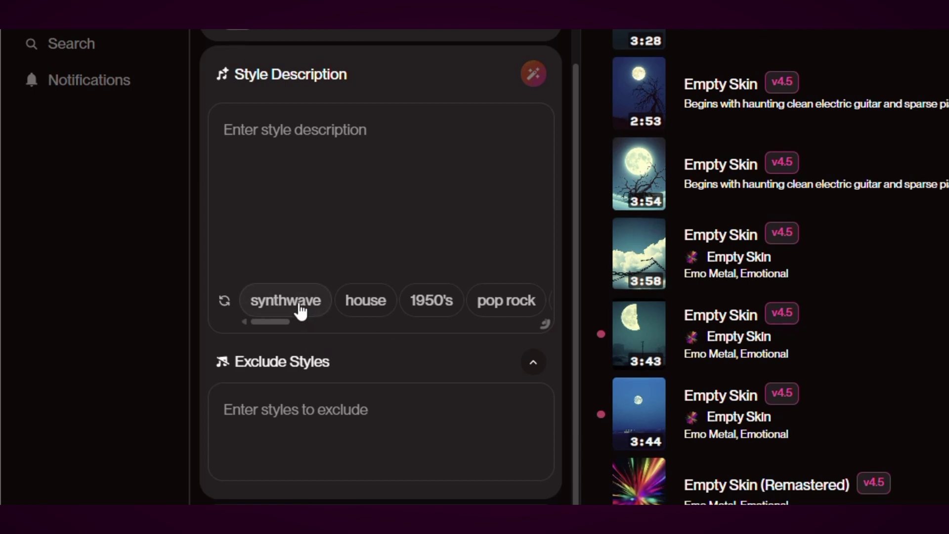
{"action": "left_click", "coordinate": [301, 312]}
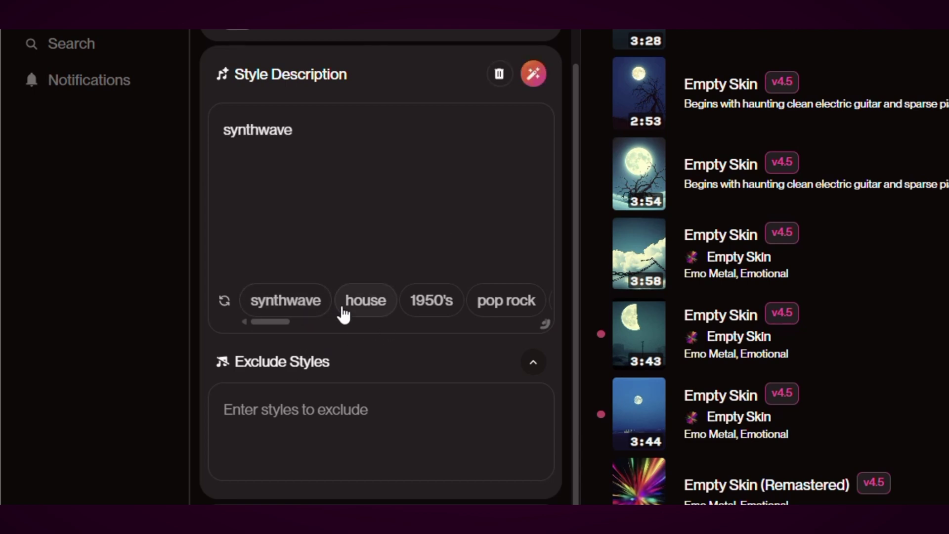
{"action": "left_click", "coordinate": [346, 313]}
{"action": "left_click", "coordinate": [439, 302]}
{"action": "left_click", "coordinate": [481, 301]}
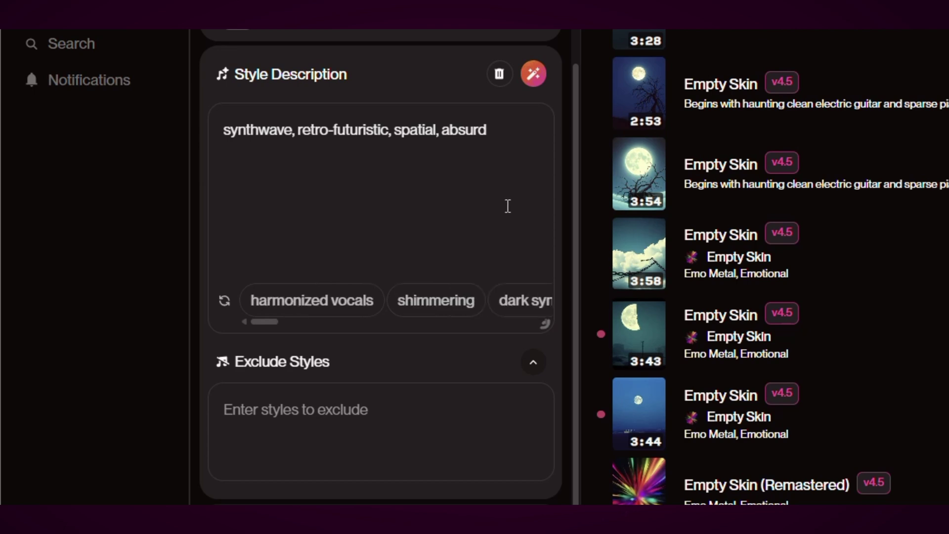
- Expand the tags into a synthwave description with analog bass, bright arpeggios and surreal textures
{"action": "left_click_drag", "start_coordinate": [533, 132], "coordinate": [189, 154]}
{"action": "left_click_drag", "start_coordinate": [329, 129], "coordinate": [493, 141]}
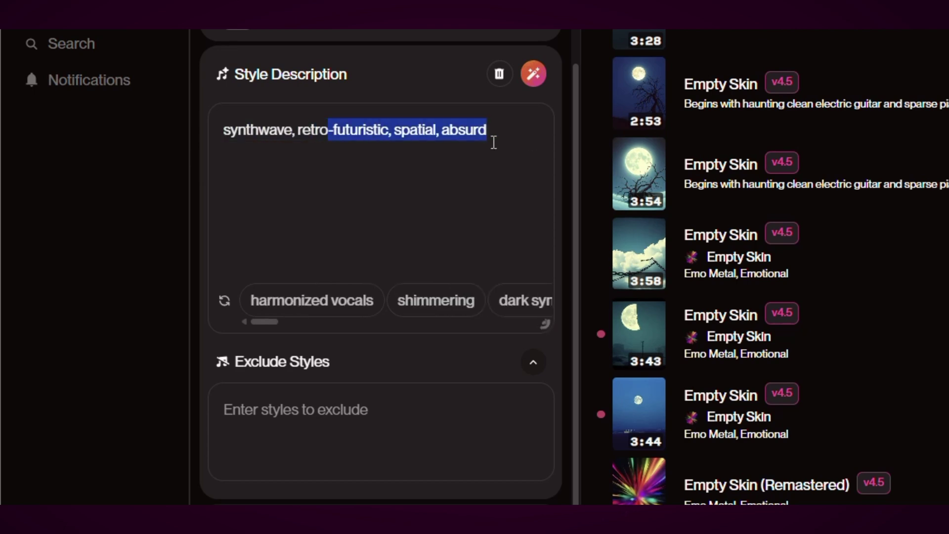
{"action": "left_click", "coordinate": [512, 141]}
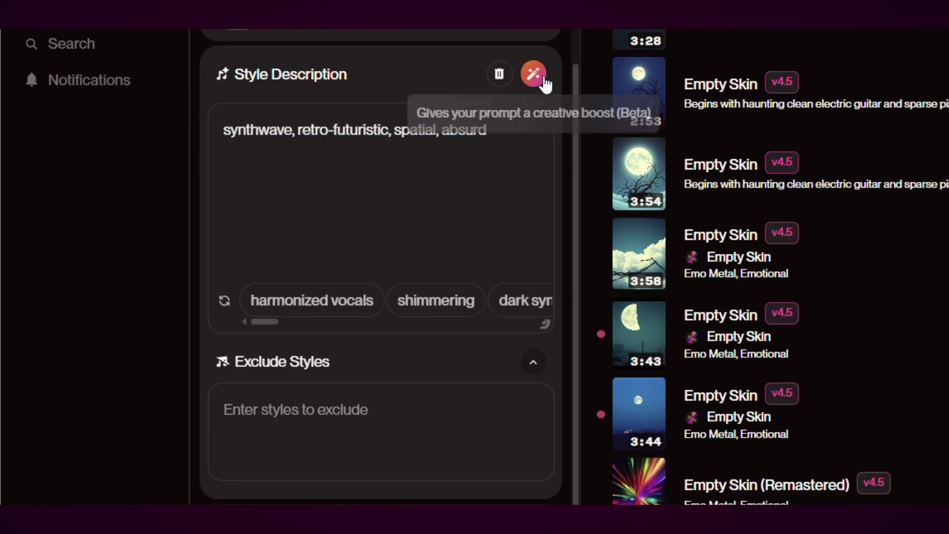
{"action": "left_click", "coordinate": [535, 73]}
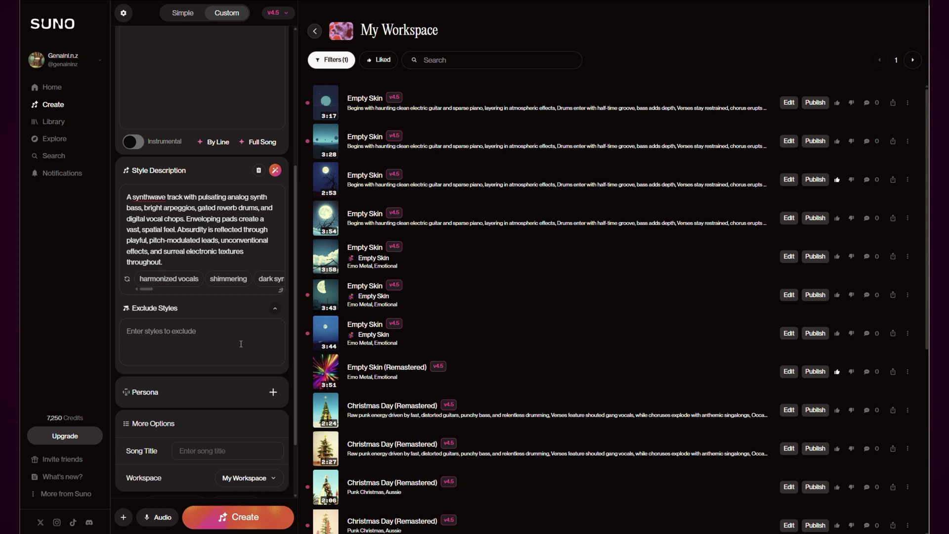
{"action": "left_click", "coordinate": [275, 308]}
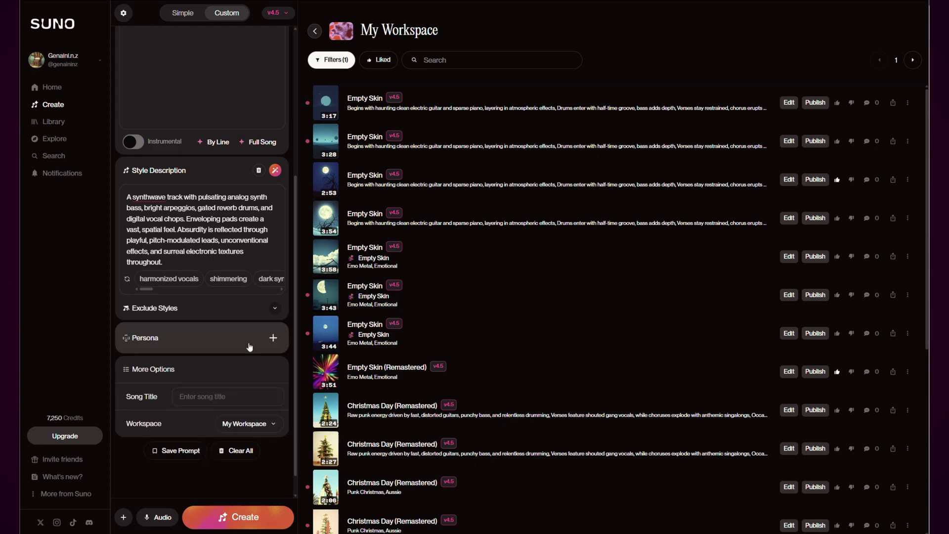
{"action": "left_click", "coordinate": [272, 338]}
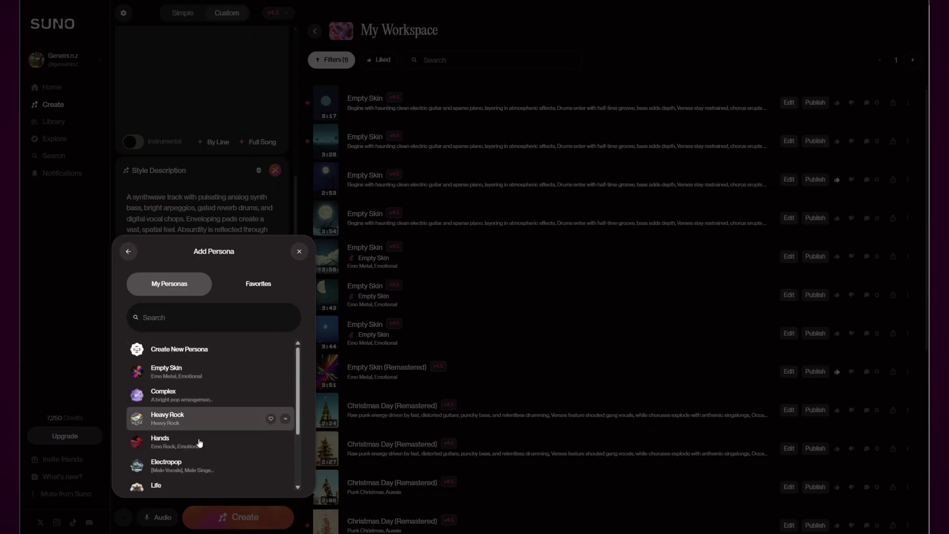
{"action": "scroll", "coordinate": [202, 381], "scroll_direction": "down", "scroll_amount": 2}
{"action": "scroll", "coordinate": [195, 435], "scroll_direction": "up", "scroll_amount": 2}
{"action": "left_click", "coordinate": [258, 285]}
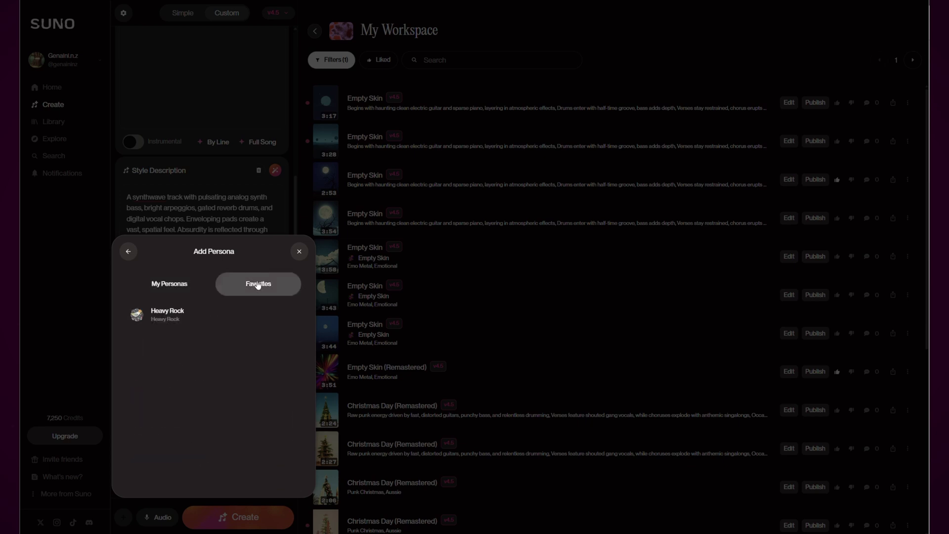
{"action": "left_click", "coordinate": [176, 284]}
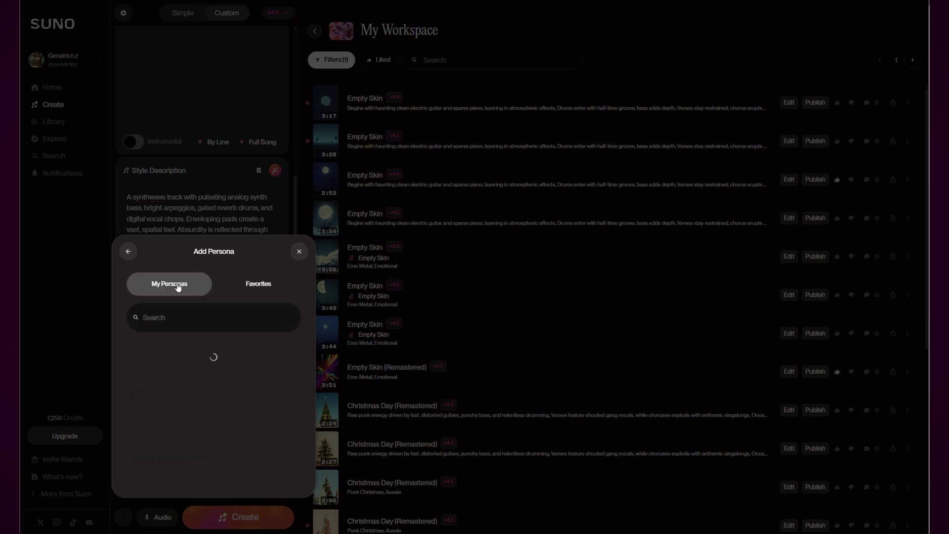
{"action": "left_click", "coordinate": [299, 254]}
{"action": "scroll", "coordinate": [158, 371], "scroll_direction": "down", "scroll_amount": 1}
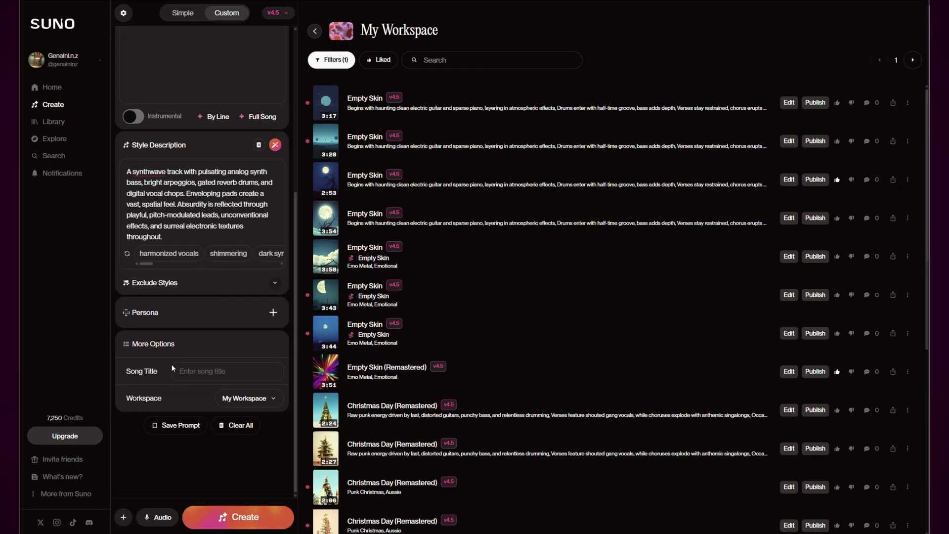
{"action": "scroll", "coordinate": [196, 366], "scroll_direction": "up", "scroll_amount": 5}
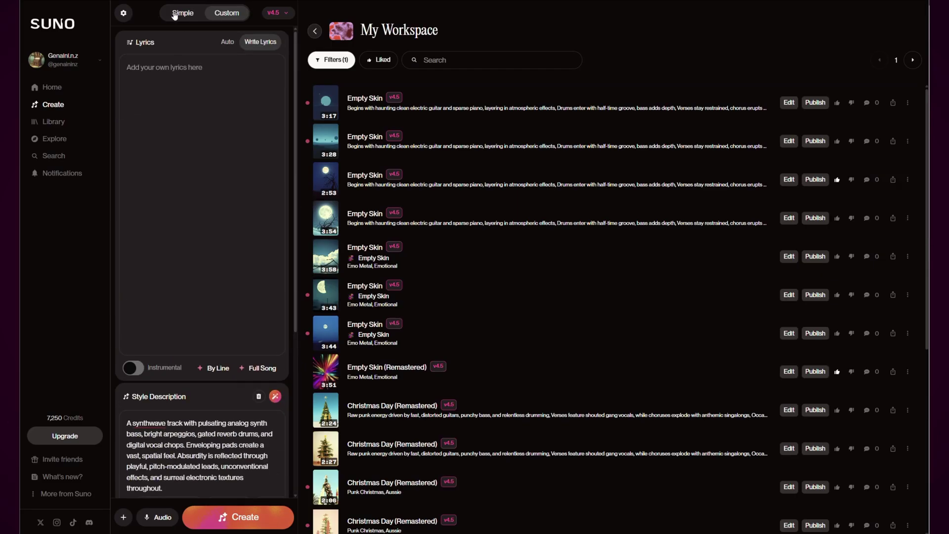
{"action": "scroll", "coordinate": [206, 407], "scroll_direction": "down", "scroll_amount": 5}
{"action": "scroll", "coordinate": [206, 411], "scroll_direction": "down", "scroll_amount": 1}
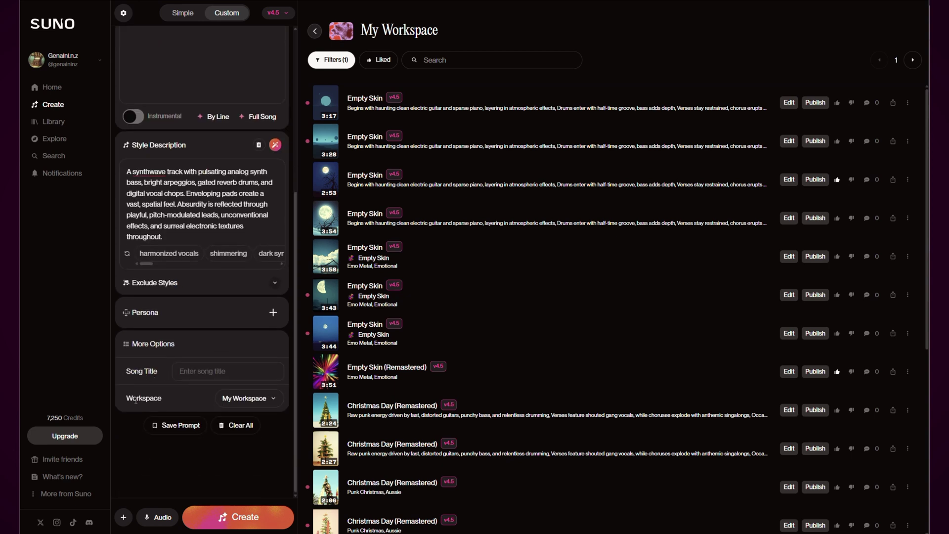
{"action": "left_click", "coordinate": [240, 400]}
{"action": "scroll", "coordinate": [230, 467], "scroll_direction": "down", "scroll_amount": 5}
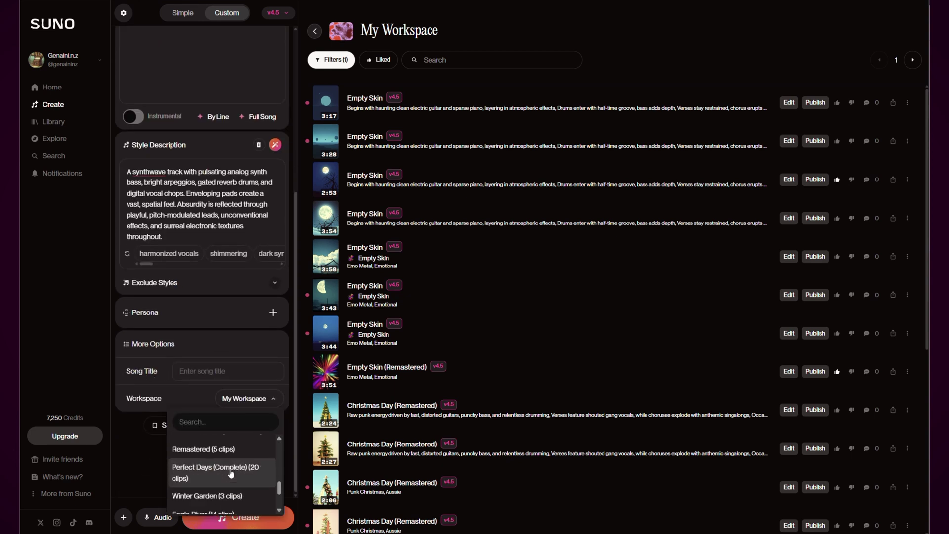
{"action": "scroll", "coordinate": [230, 470], "scroll_direction": "up", "scroll_amount": 5}
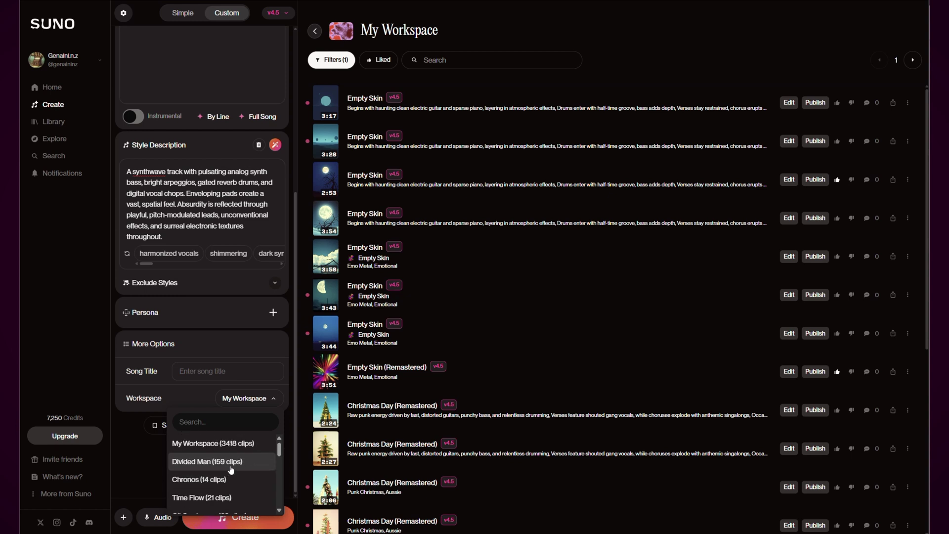
{"action": "left_click", "coordinate": [219, 444]}
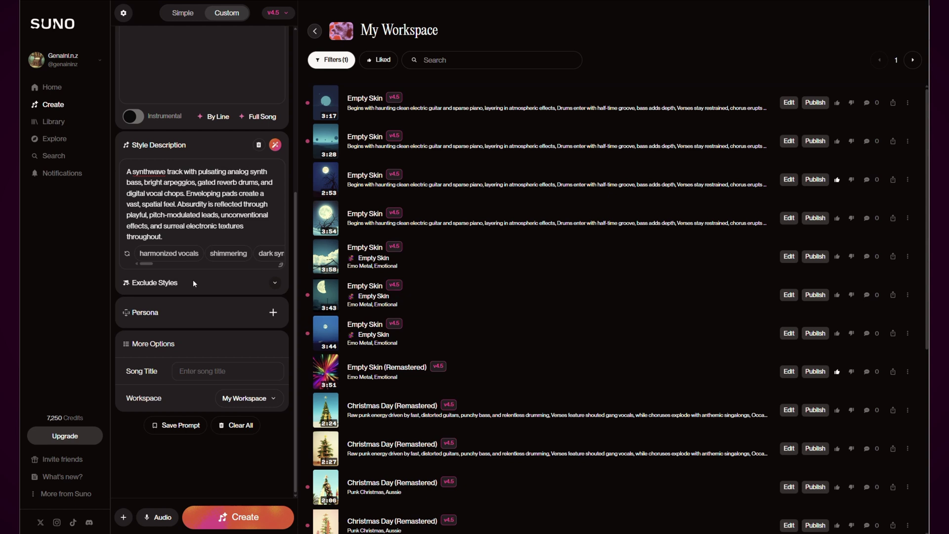
- Open the Finished V2 playlist in the Library and scroll to the Aspen song
{"action": "left_click", "coordinate": [58, 127]}
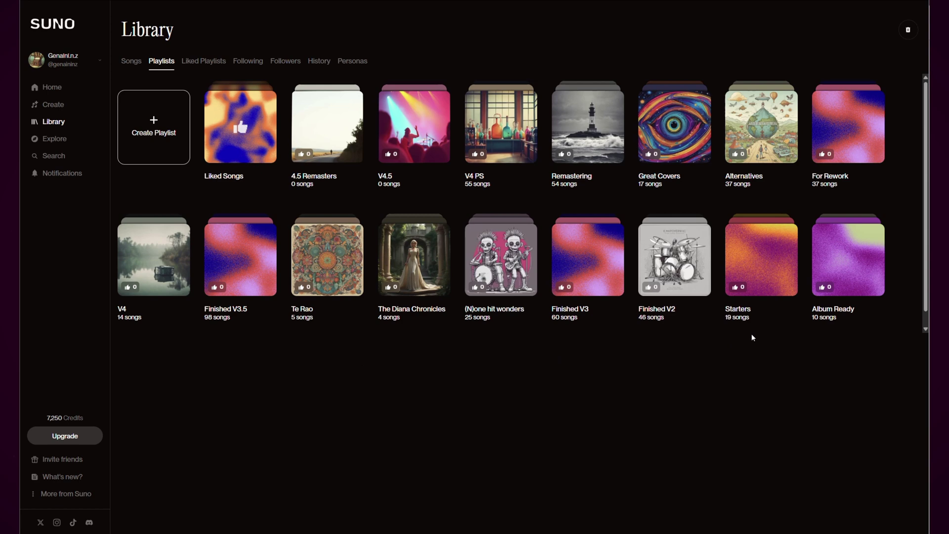
{"action": "left_click", "coordinate": [680, 273]}
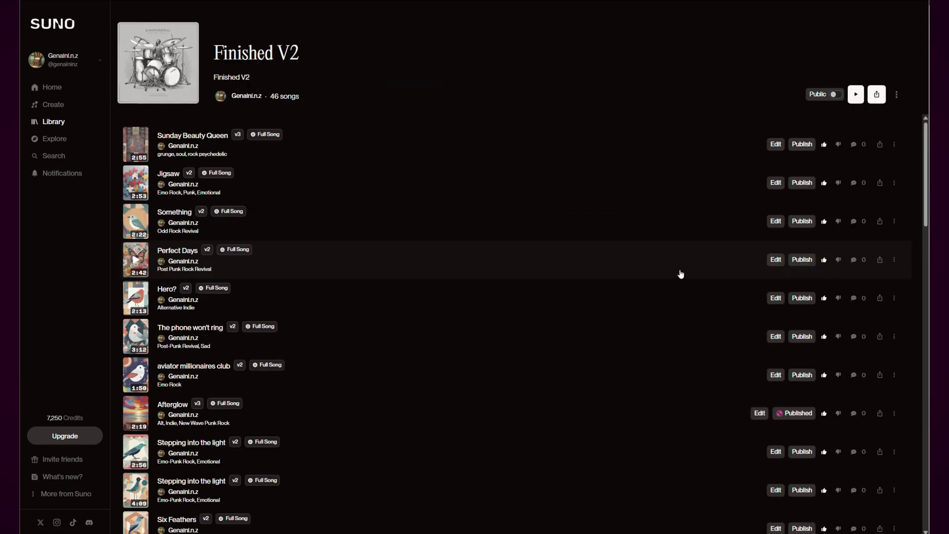
{"action": "scroll", "coordinate": [461, 360], "scroll_direction": "down", "scroll_amount": 20}
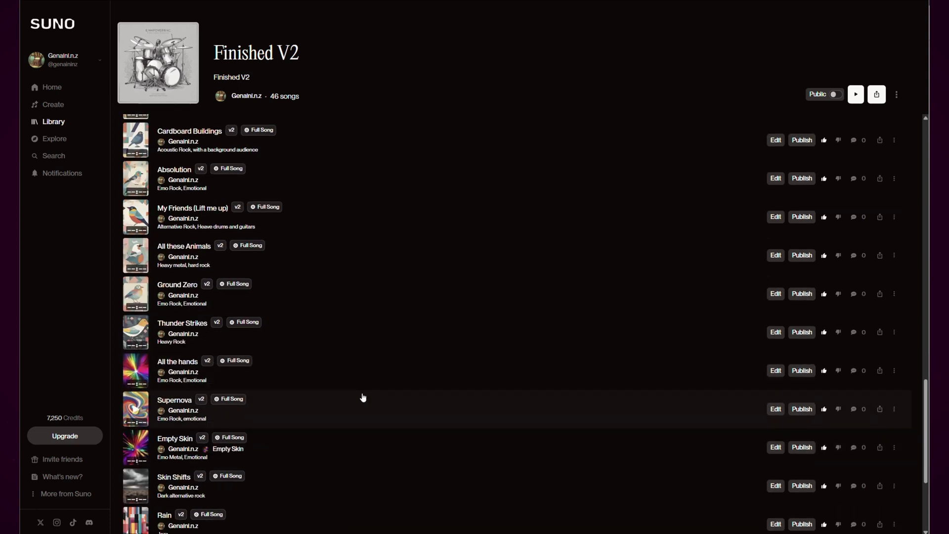
{"action": "scroll", "coordinate": [363, 398], "scroll_direction": "up", "scroll_amount": 4}
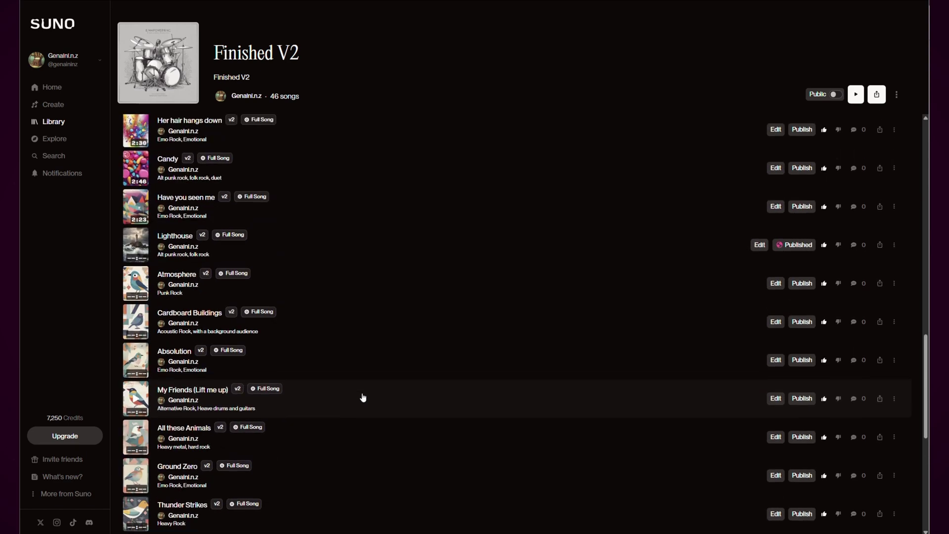
{"action": "scroll", "coordinate": [363, 398], "scroll_direction": "up", "scroll_amount": 4}
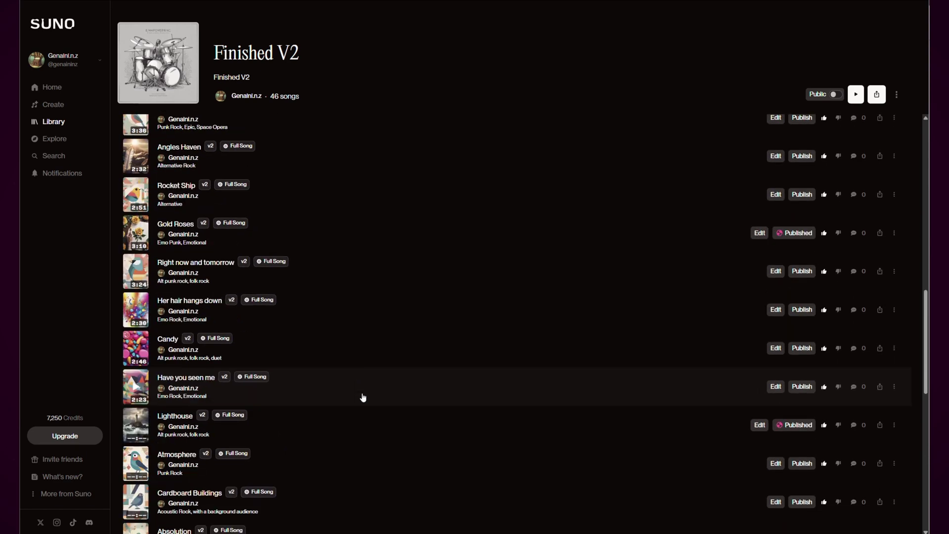
{"action": "scroll", "coordinate": [363, 398], "scroll_direction": "up", "scroll_amount": 2}
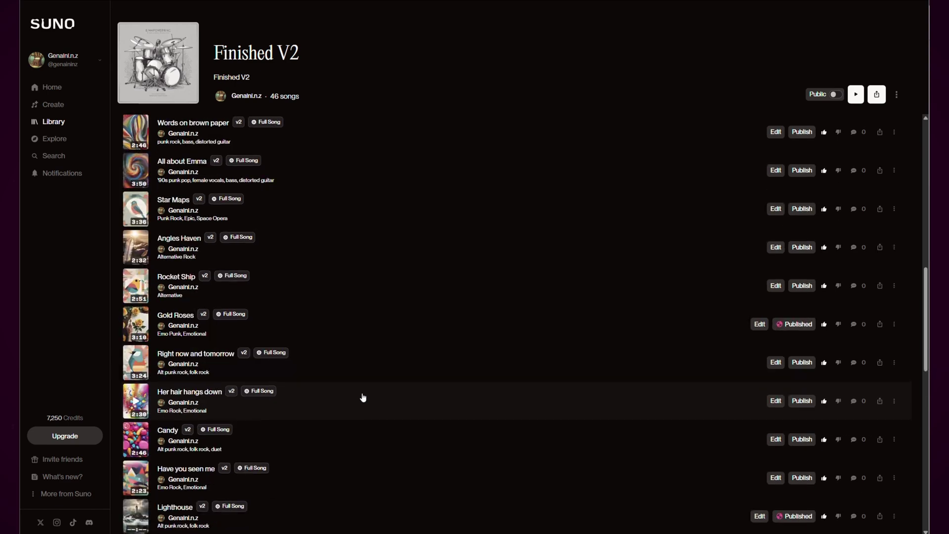
{"action": "scroll", "coordinate": [363, 397], "scroll_direction": "up", "scroll_amount": 5}
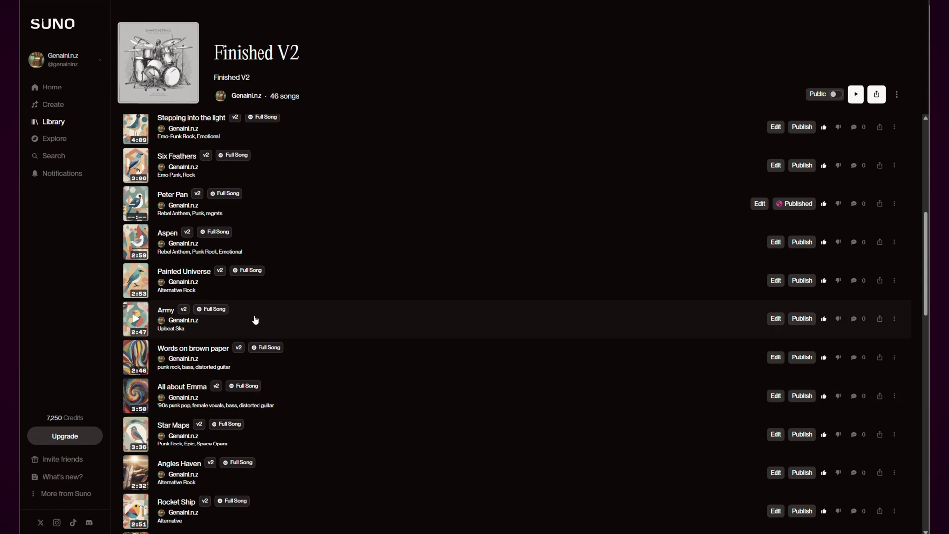
- Preview the original Aspen song, then remaster it with Remaster v4.5
{"action": "left_click", "coordinate": [139, 243]}
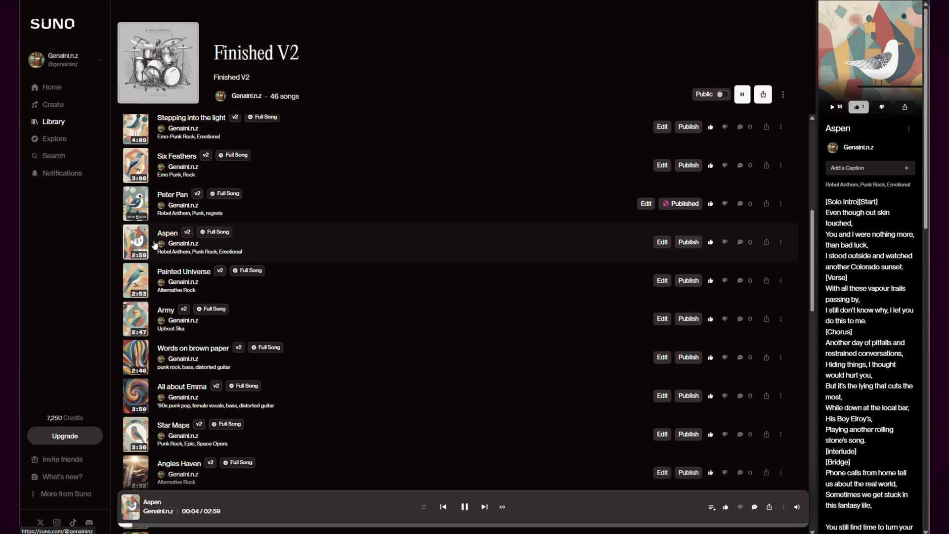
{"action": "left_click", "coordinate": [140, 242]}
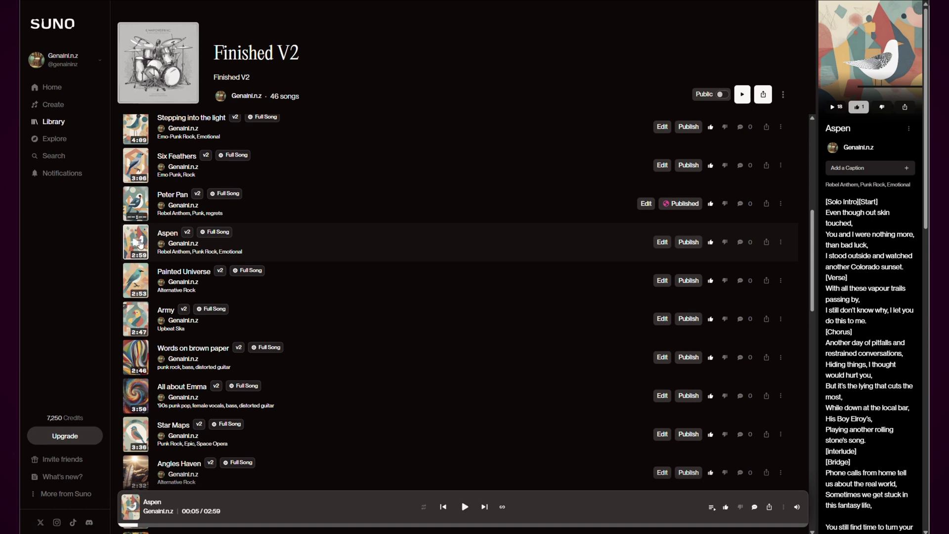
{"action": "left_click", "coordinate": [781, 242]}
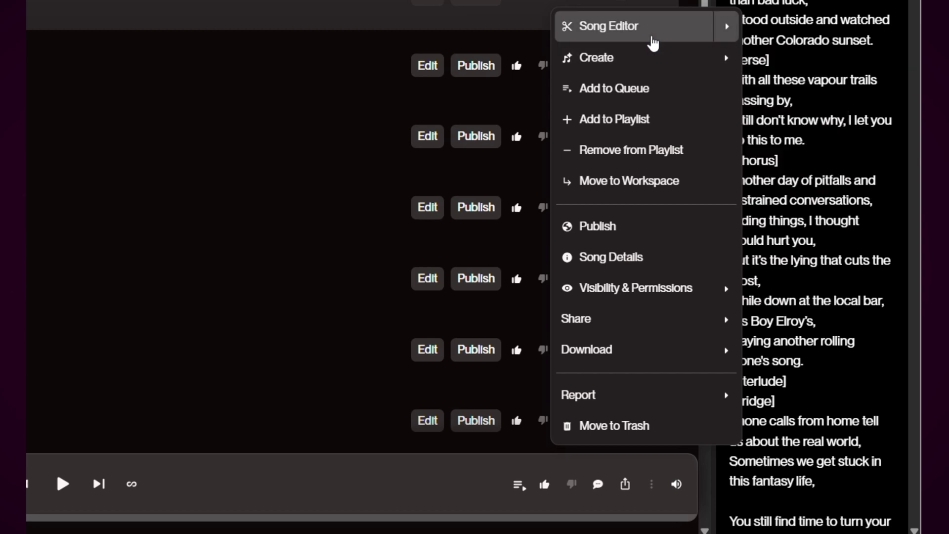
{"action": "mouse_move", "coordinate": [652, 57]}
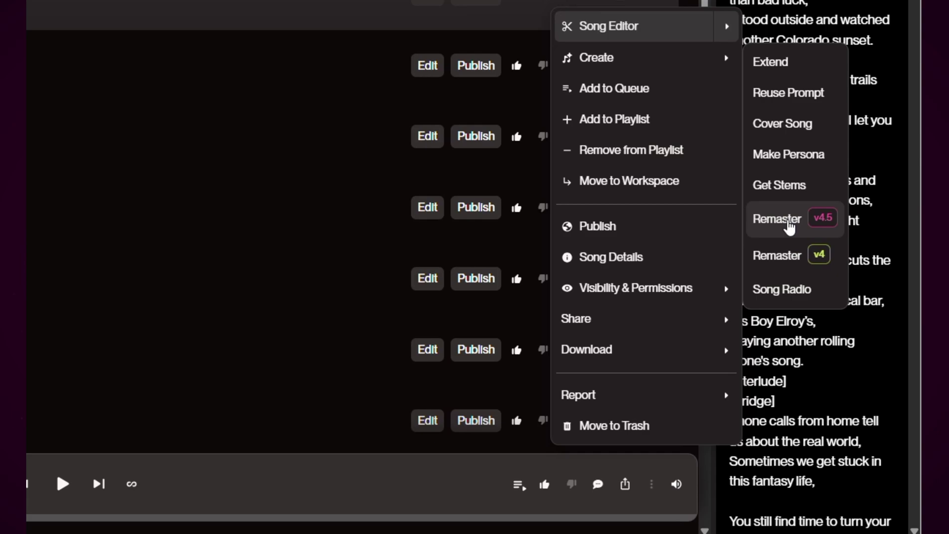
{"action": "left_click", "coordinate": [787, 220]}
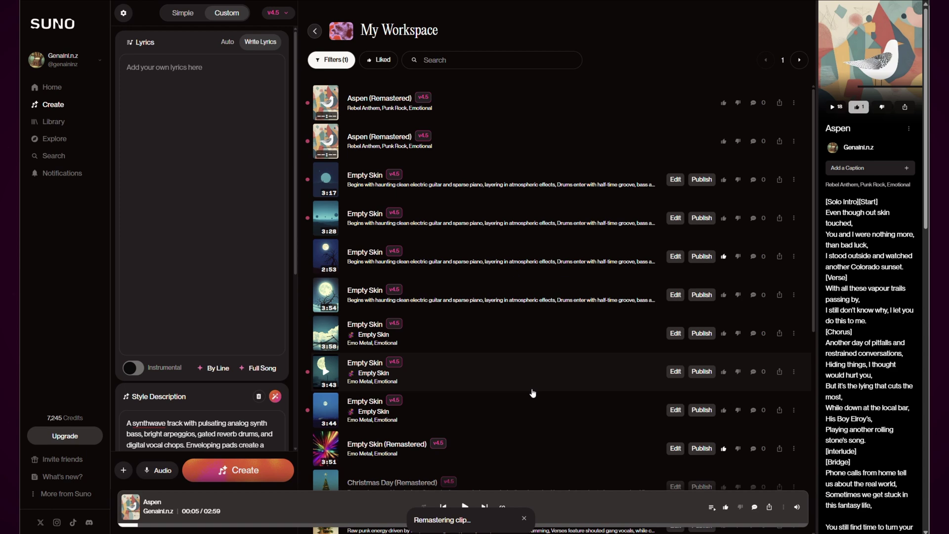
- Play and pause each of the two Aspen (Remastered) versions in turn
{"action": "left_click", "coordinate": [334, 105]}
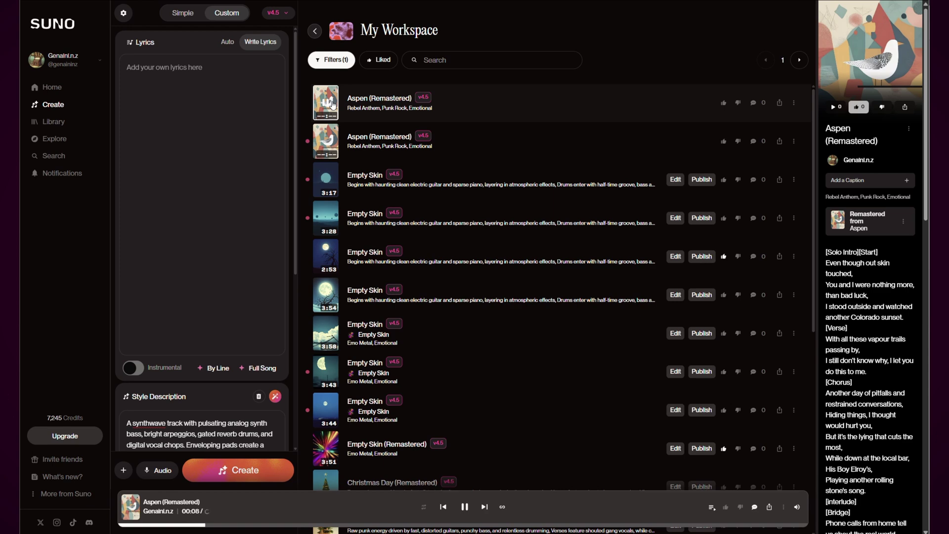
{"action": "left_click", "coordinate": [333, 105]}
{"action": "left_click", "coordinate": [333, 147]}
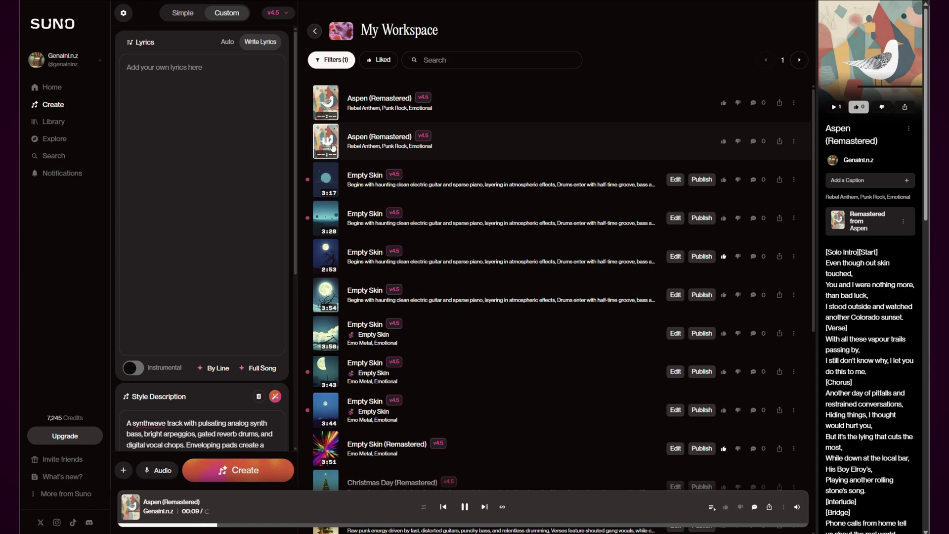
{"action": "left_click", "coordinate": [333, 147]}
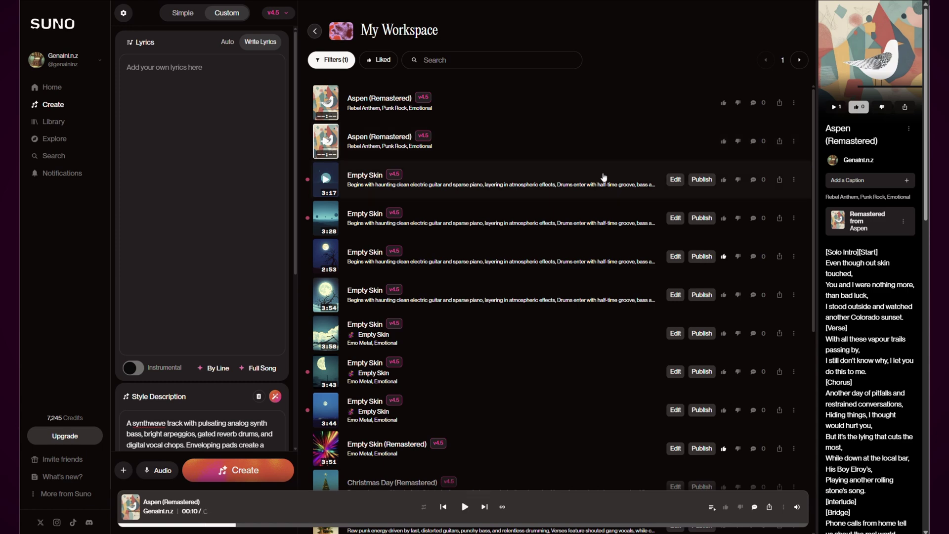
- Open the original Aspen page, reuse its prompt, then go back to the song page
{"action": "left_click", "coordinate": [855, 231]}
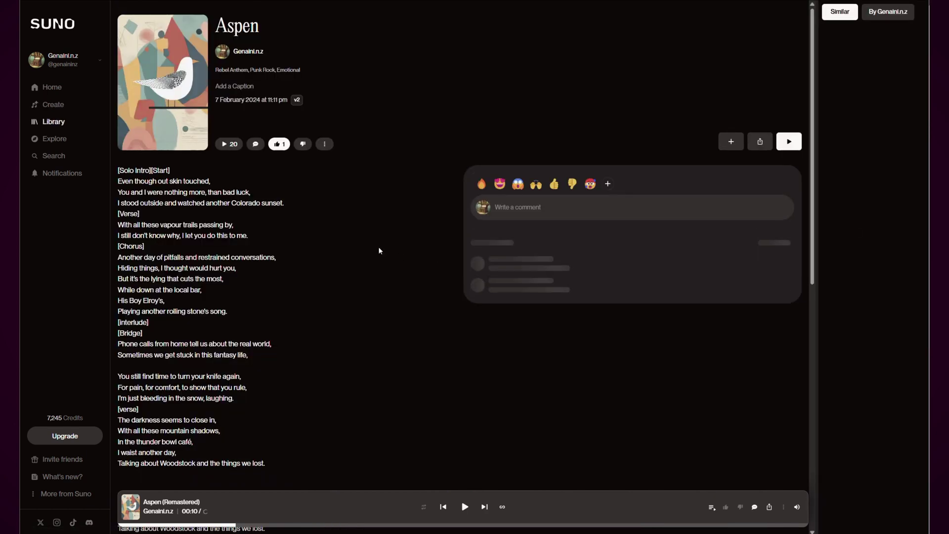
{"action": "left_click", "coordinate": [325, 144]}
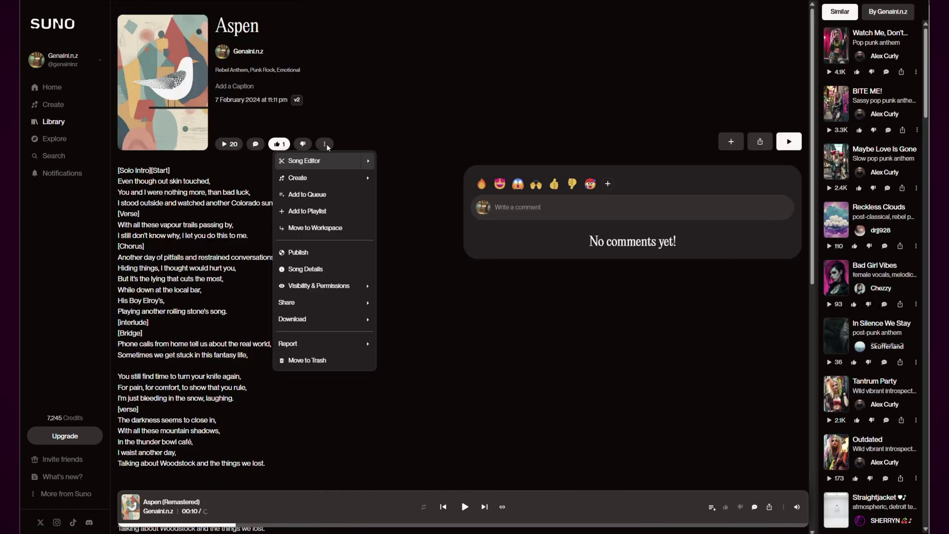
{"action": "mouse_move", "coordinate": [331, 169]}
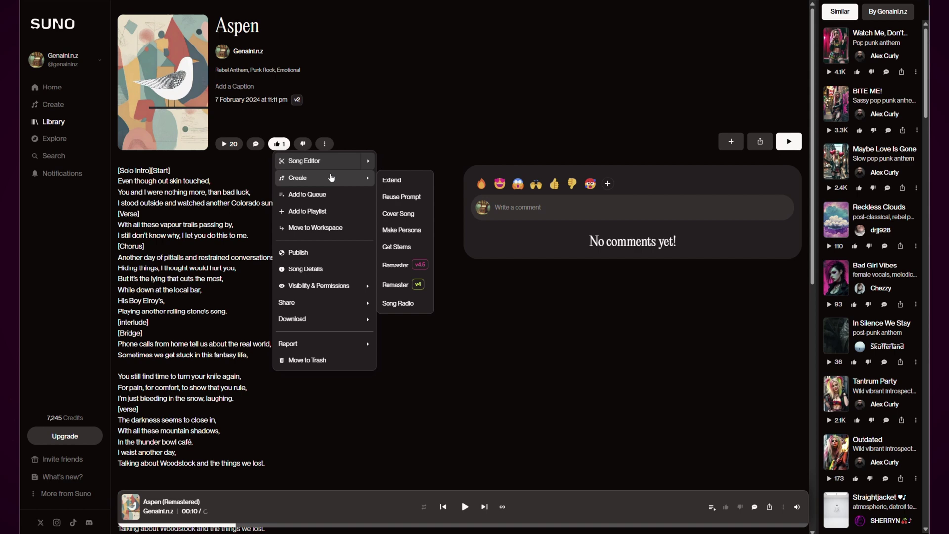
{"action": "left_click", "coordinate": [400, 196]}
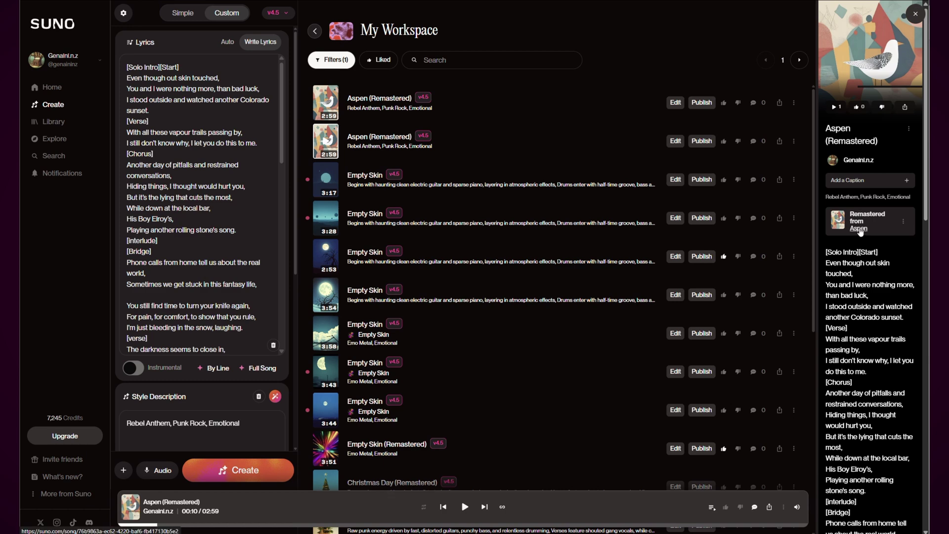
{"action": "key", "text": "alt+Left"}
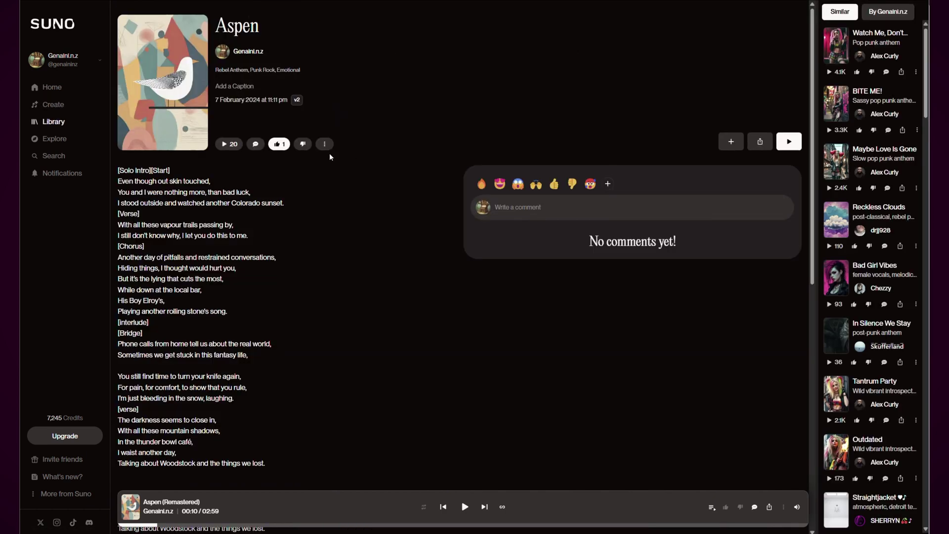
- Save a new persona made from Aspen and return to the Create page
{"action": "left_click", "coordinate": [325, 147]}
{"action": "mouse_move", "coordinate": [343, 185]}
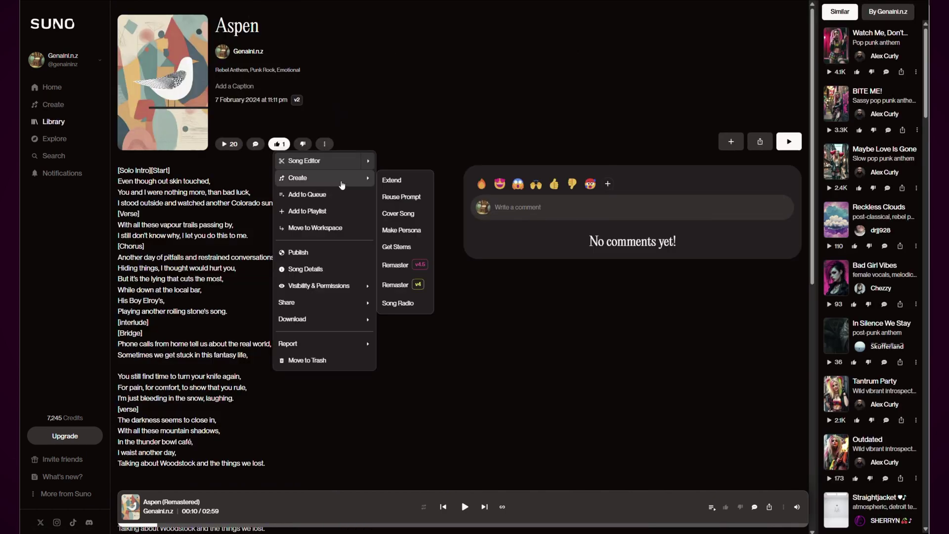
{"action": "left_click", "coordinate": [407, 236]}
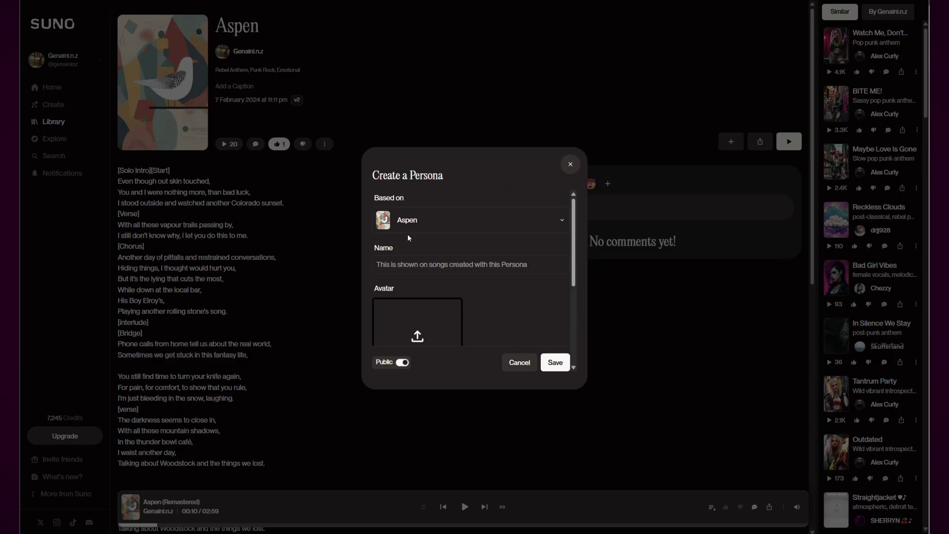
{"action": "scroll", "coordinate": [440, 270], "scroll_direction": "down", "scroll_amount": 3}
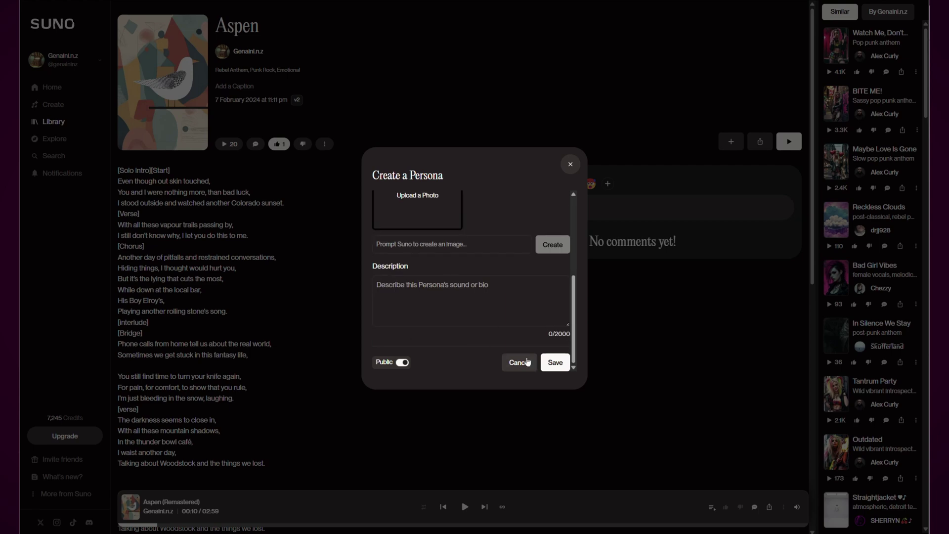
{"action": "left_click", "coordinate": [555, 363]}
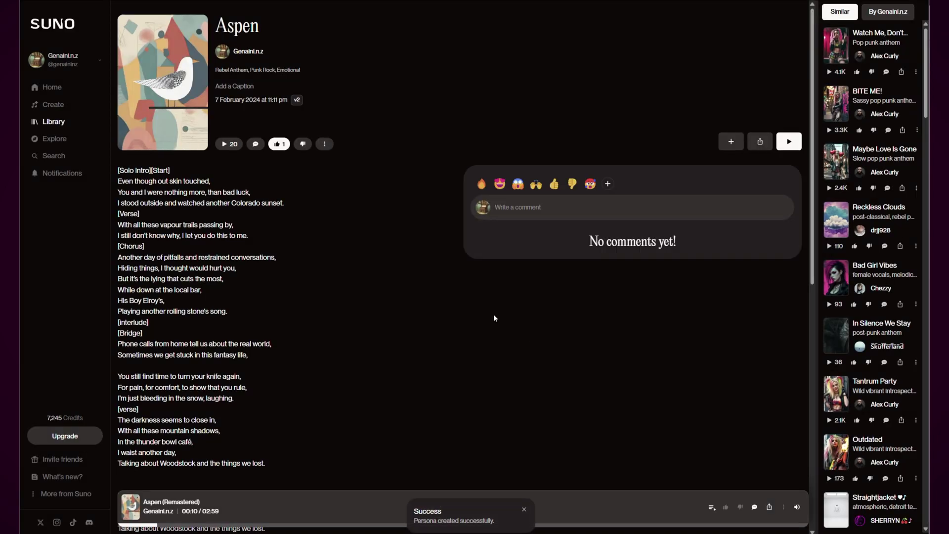
{"action": "left_click", "coordinate": [55, 107]}
- Generate new Aspen versions with the Untitled Persona attached
{"action": "scroll", "coordinate": [195, 250], "scroll_direction": "down", "scroll_amount": 10}
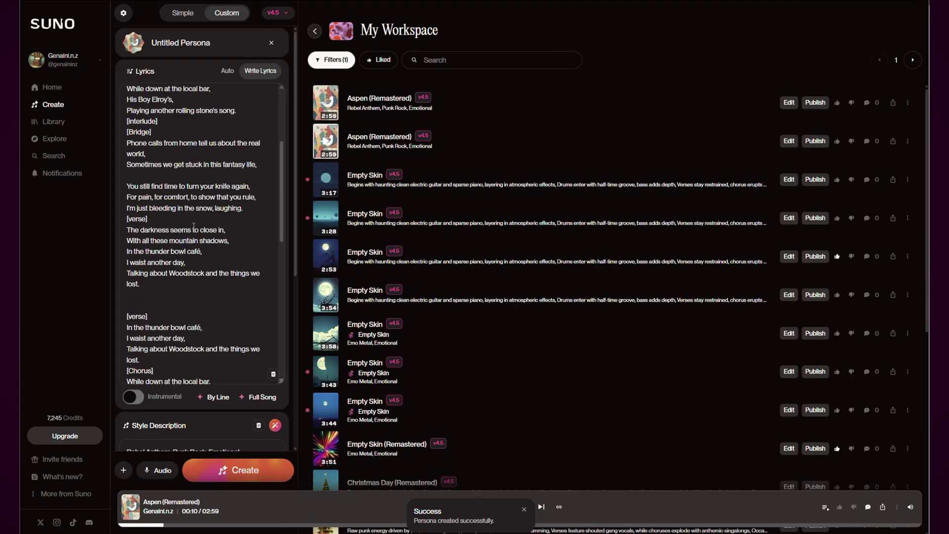
{"action": "scroll", "coordinate": [195, 250], "scroll_direction": "down", "scroll_amount": 5}
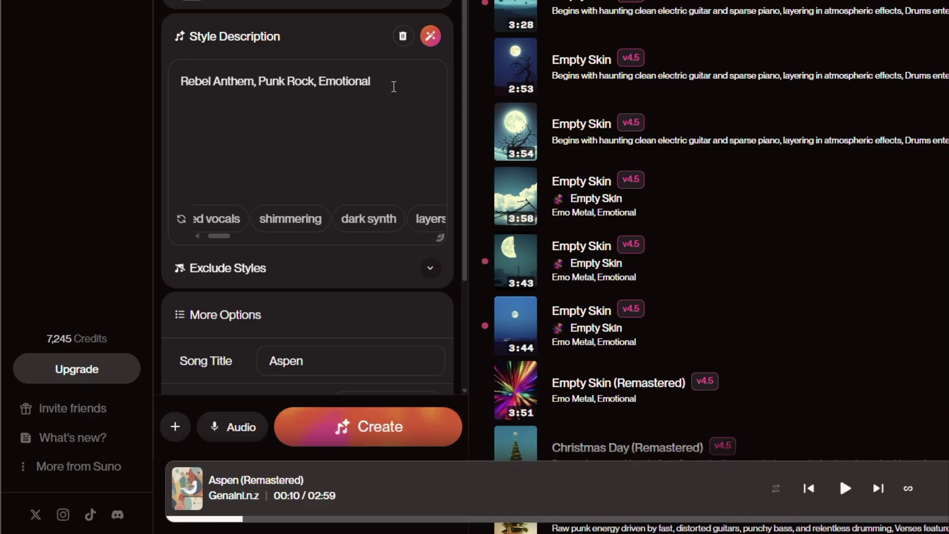
{"action": "left_click", "coordinate": [383, 430]}
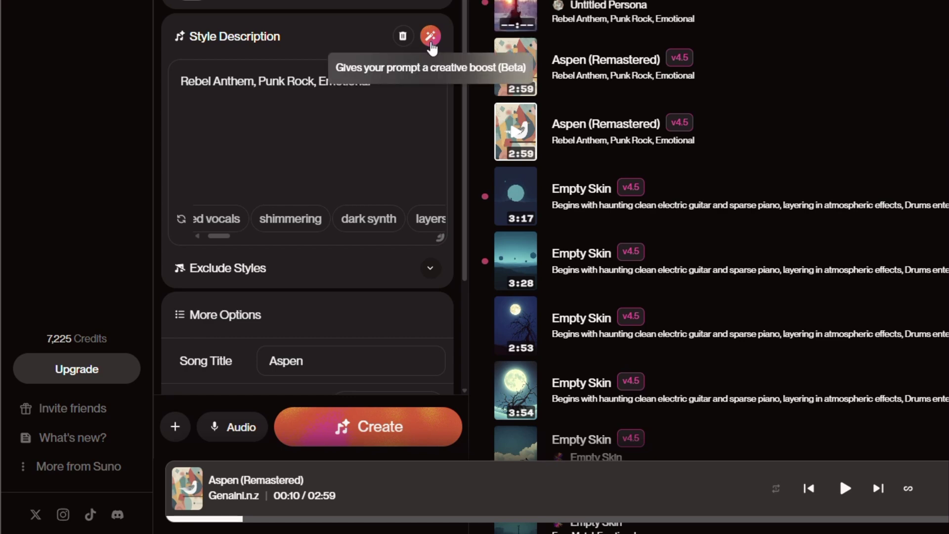
- Boost the style description, then play the latest persona Aspen version and review its details
{"action": "left_click", "coordinate": [431, 43]}
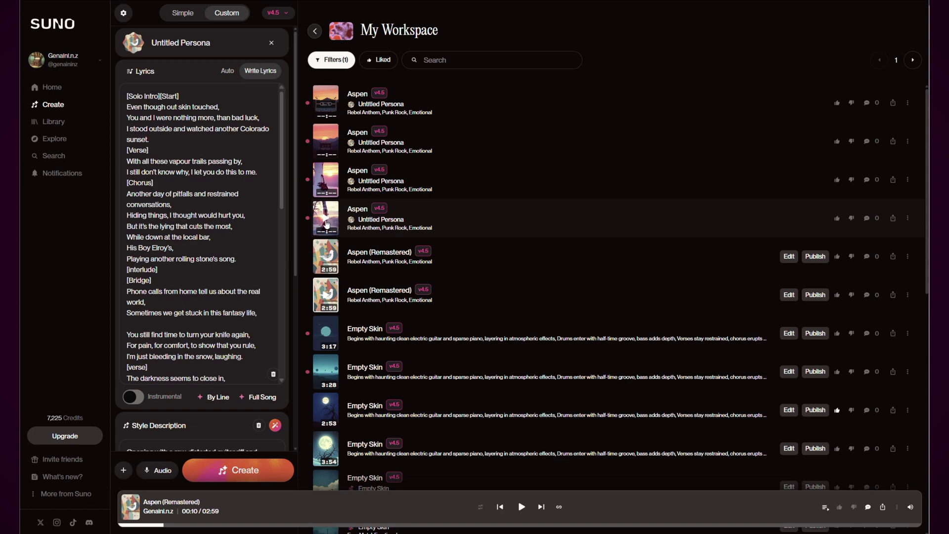
{"action": "left_click", "coordinate": [327, 224]}
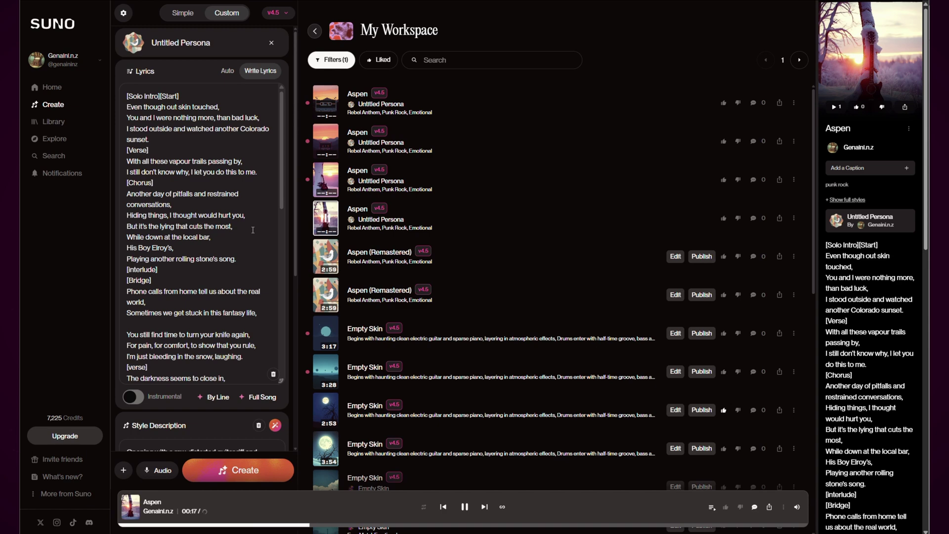
{"action": "left_click", "coordinate": [330, 106]}
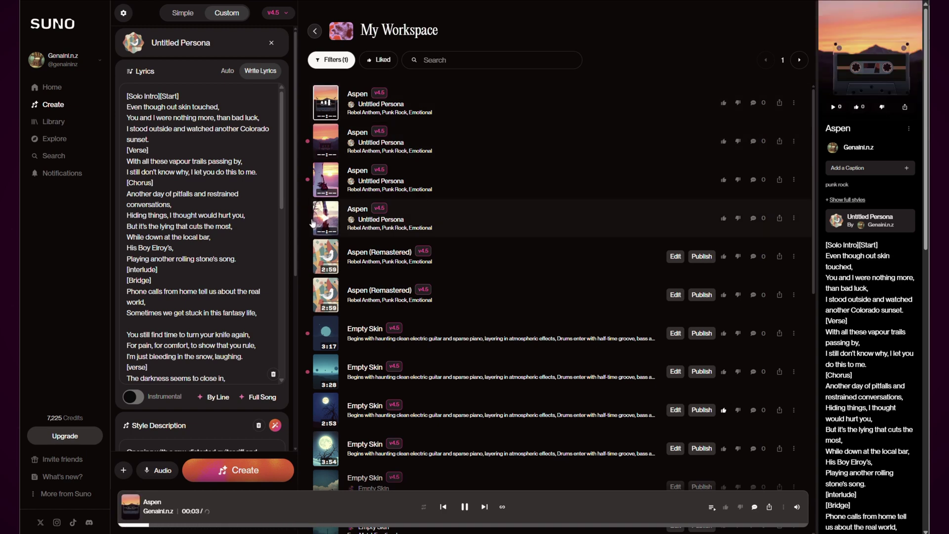
{"action": "scroll", "coordinate": [219, 308], "scroll_direction": "down", "scroll_amount": 15}
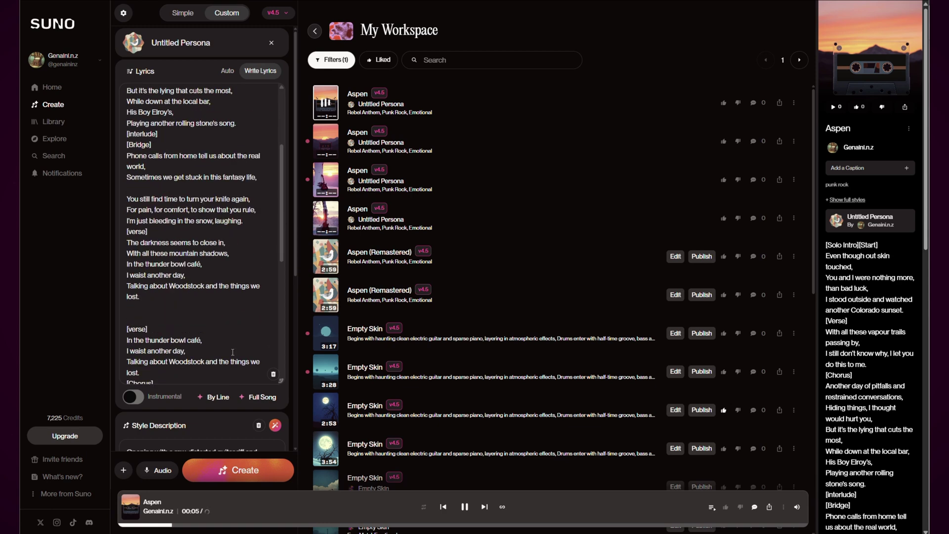
{"action": "scroll", "coordinate": [236, 372], "scroll_direction": "down", "scroll_amount": 3}
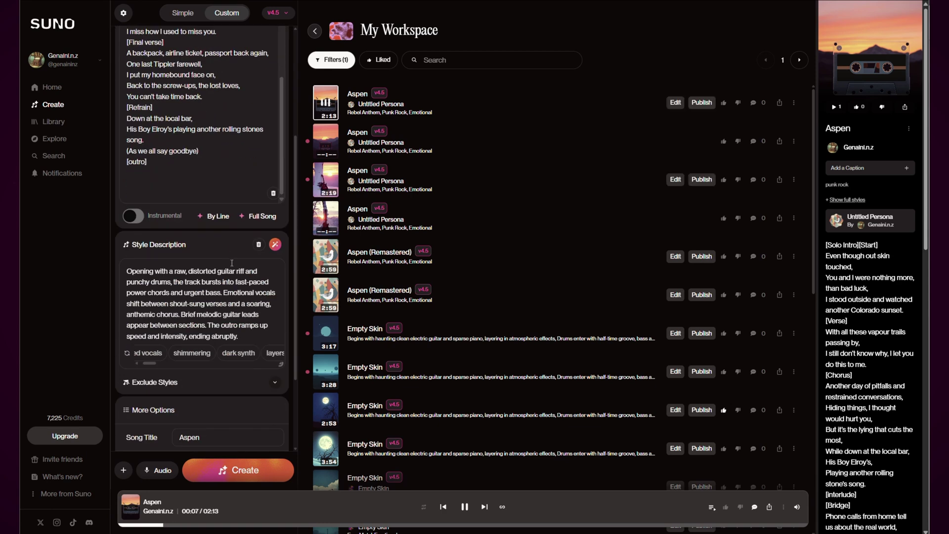
- Generate two more persona Aspen versions with the guitar-riff style, then pause playback
{"action": "left_click", "coordinate": [223, 476]}
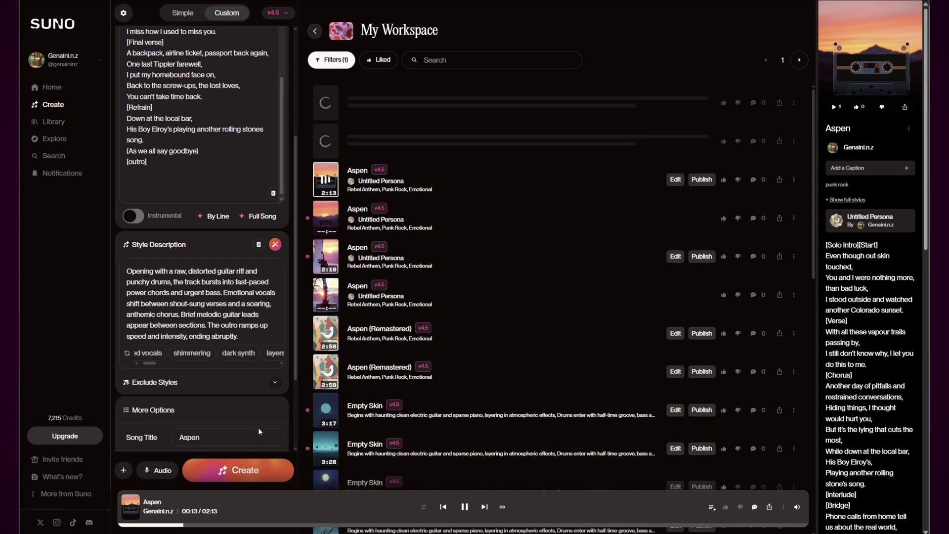
{"action": "scroll", "coordinate": [242, 150], "scroll_direction": "up", "scroll_amount": 10}
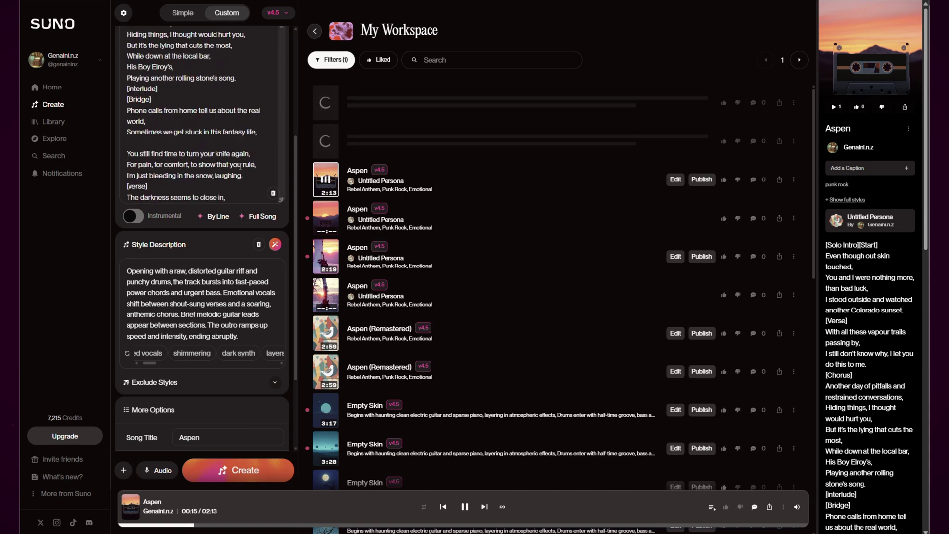
{"action": "scroll", "coordinate": [207, 236], "scroll_direction": "down", "scroll_amount": 1}
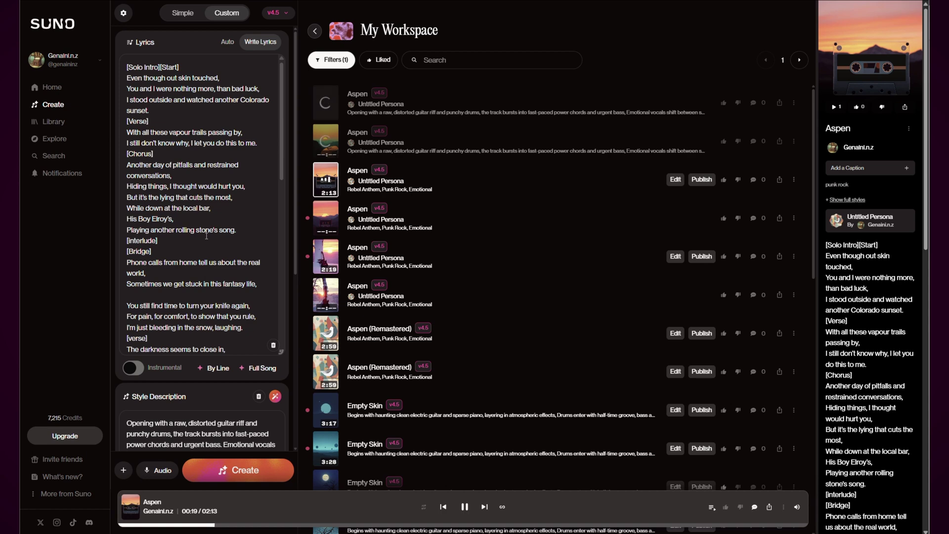
{"action": "left_click", "coordinate": [465, 509]}
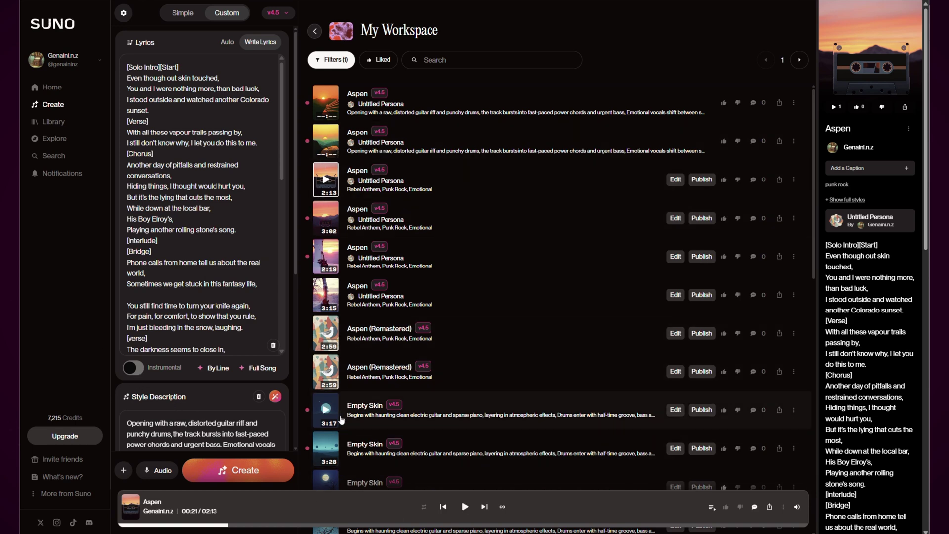
- Play the newest Aspen version to 0:27, pause it, and scroll to the Persona section
{"action": "left_click", "coordinate": [327, 103]}
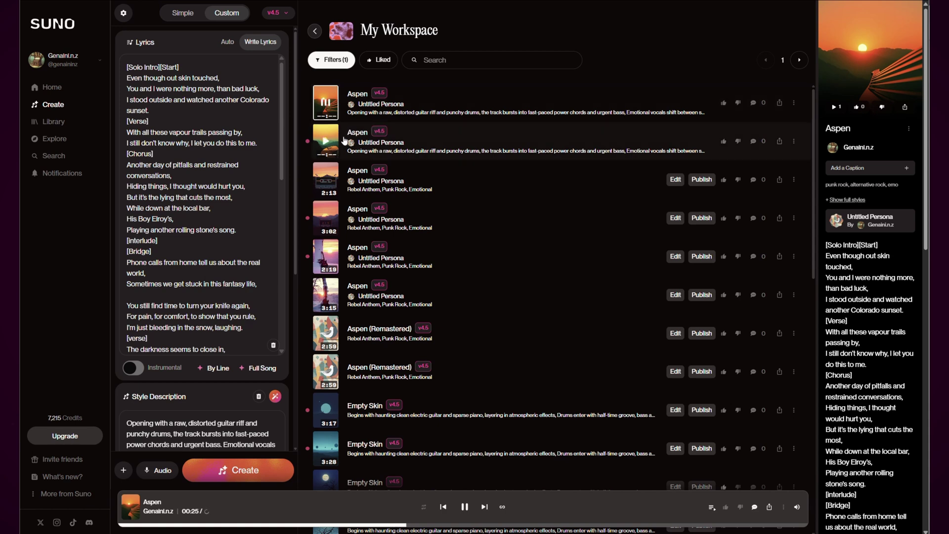
{"action": "left_click", "coordinate": [465, 506]}
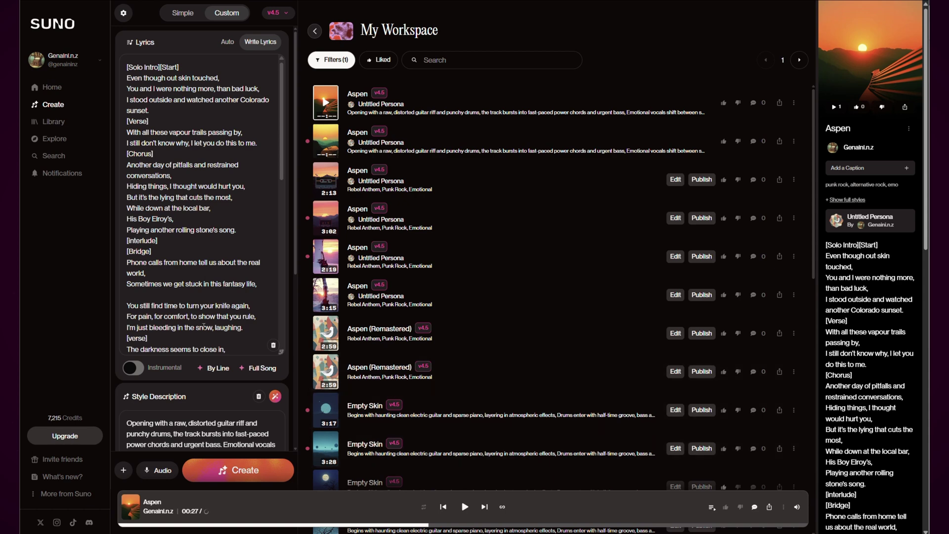
{"action": "scroll", "coordinate": [202, 341], "scroll_direction": "down", "scroll_amount": 5}
{"action": "scroll", "coordinate": [202, 340], "scroll_direction": "up", "scroll_amount": 5}
{"action": "scroll", "coordinate": [225, 228], "scroll_direction": "down", "scroll_amount": 8}
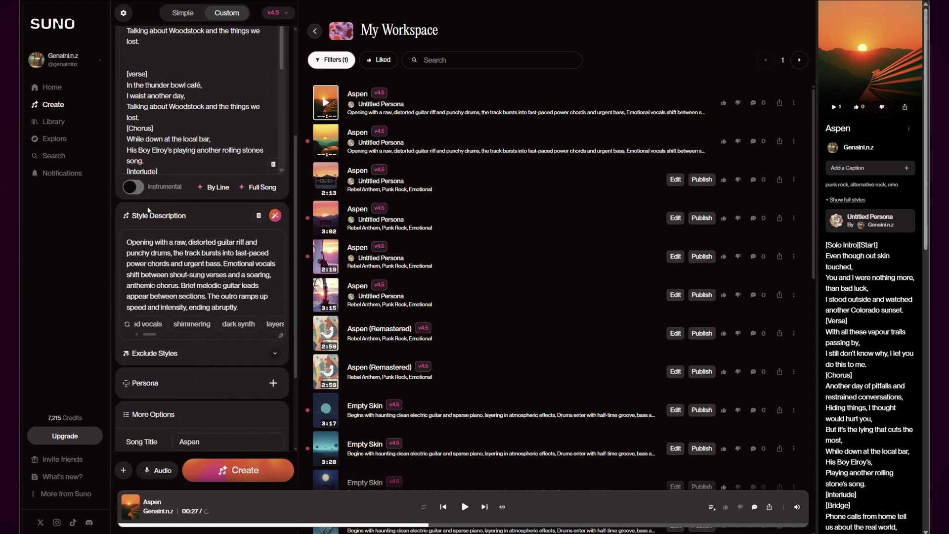
- Create two Aspen versions without a persona, then play the new tracks, starting with the punk rock one
{"action": "left_click", "coordinate": [224, 478]}
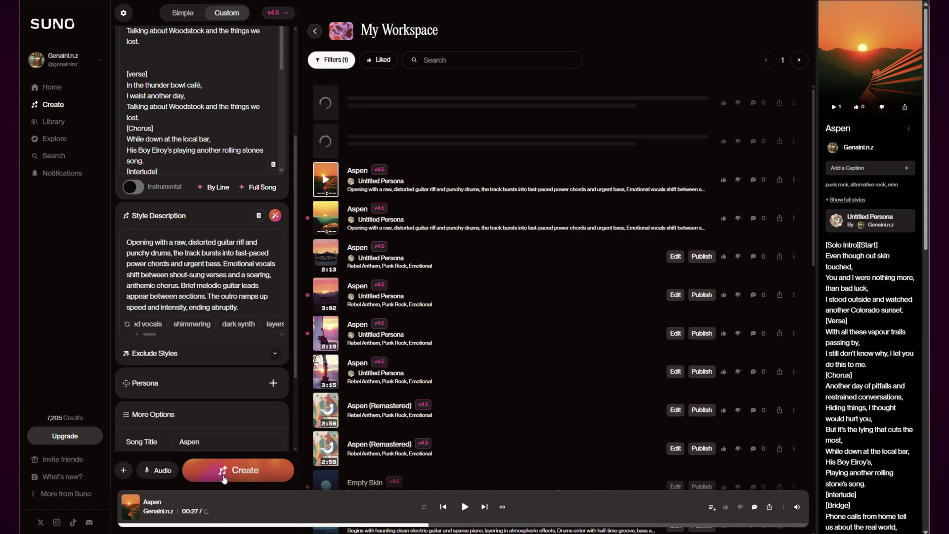
{"action": "scroll", "coordinate": [224, 209], "scroll_direction": "up", "scroll_amount": 10}
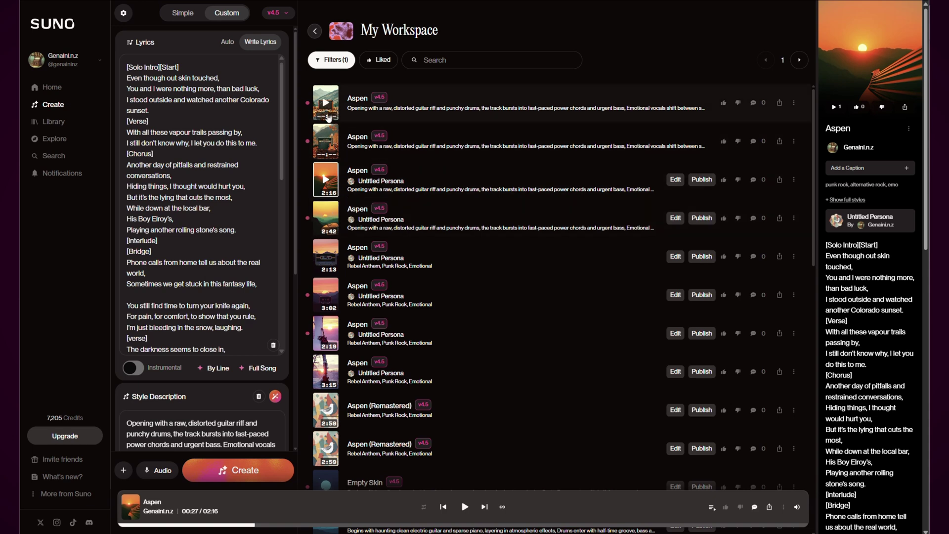
{"action": "left_click", "coordinate": [326, 103]}
{"action": "left_click", "coordinate": [326, 142]}
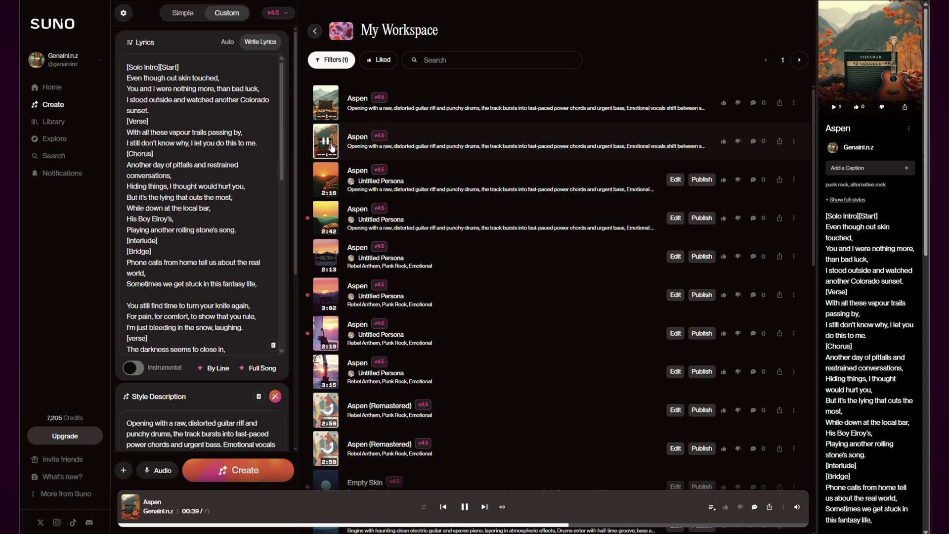
- Pause the current track and start another Aspen generation
{"action": "left_click", "coordinate": [464, 508]}
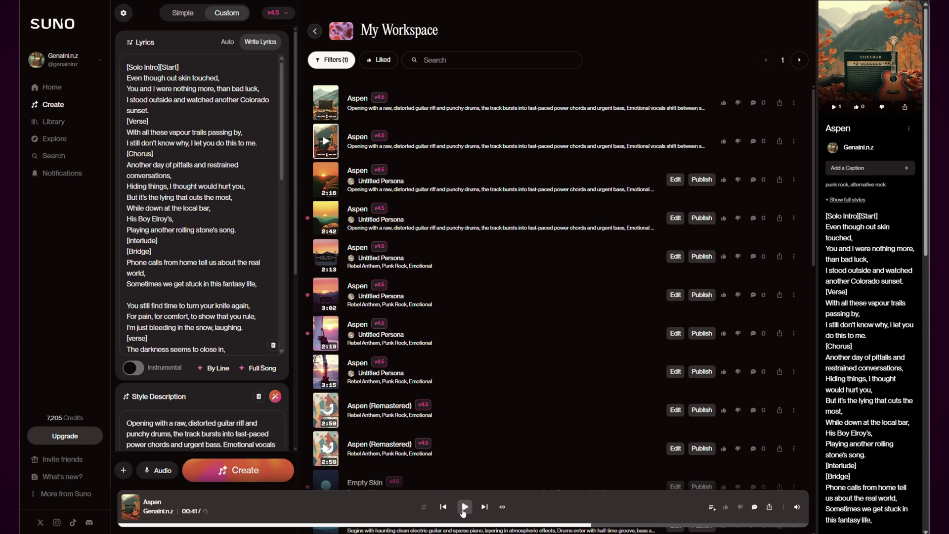
{"action": "left_click", "coordinate": [229, 476]}
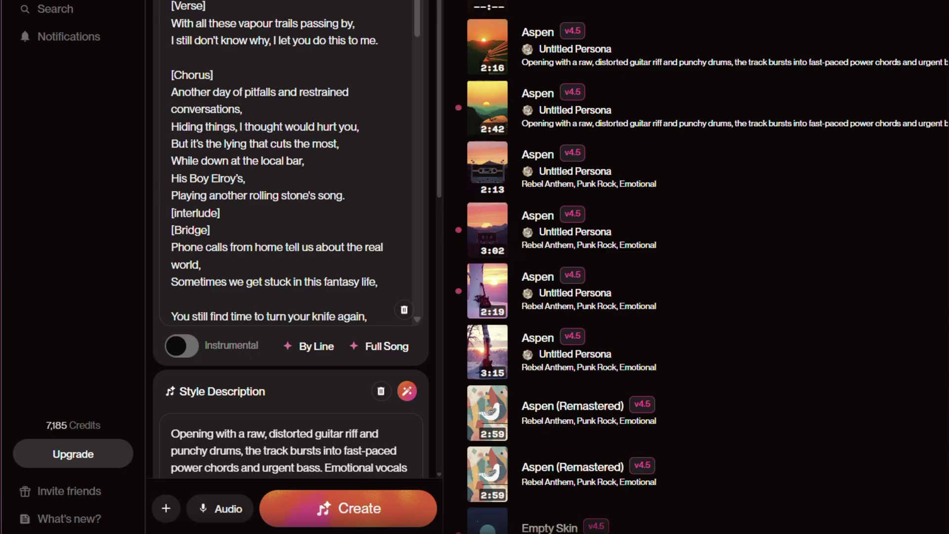
{"action": "scroll", "coordinate": [304, 379], "scroll_direction": "down", "scroll_amount": 5}
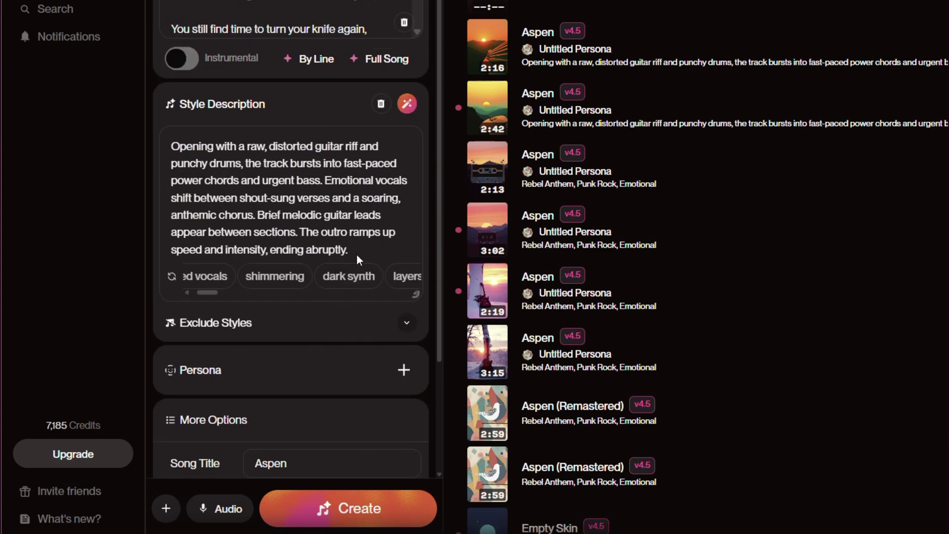
- Replace the style description with 'Green Day Style' and enhance it into a full pop-punk prompt
{"action": "key", "text": "ctrl+a"}
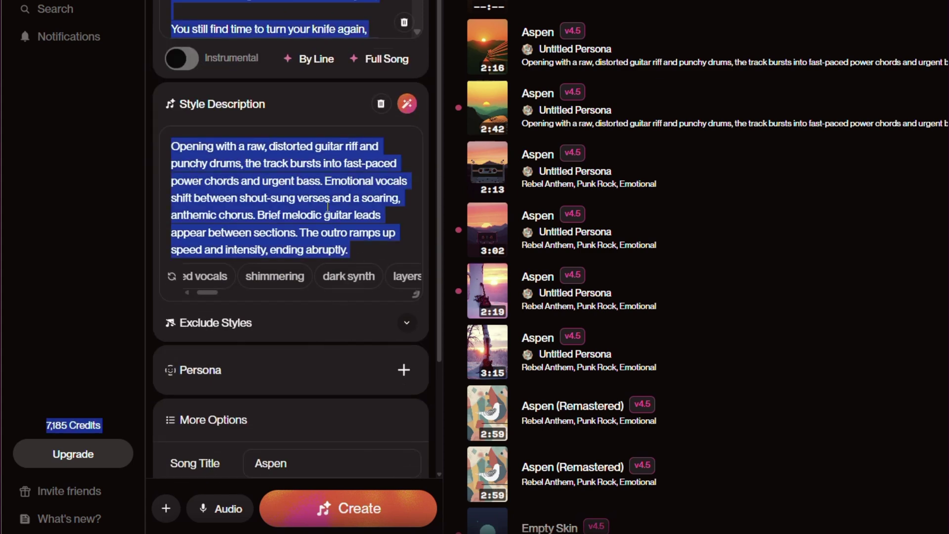
{"action": "left_click_drag", "start_coordinate": [348, 249], "coordinate": [160, 140]}
{"action": "key", "text": "BackSpace"}
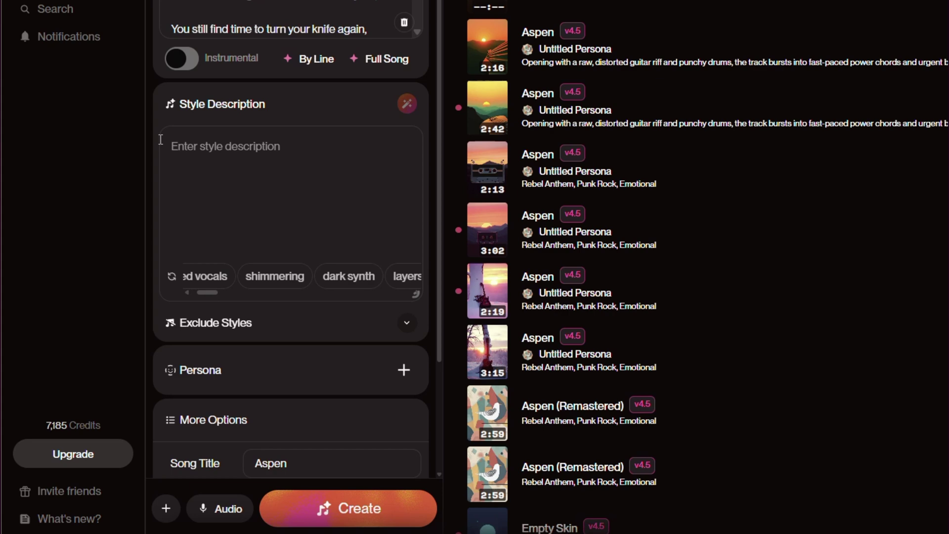
{"action": "type", "text": "Green"}
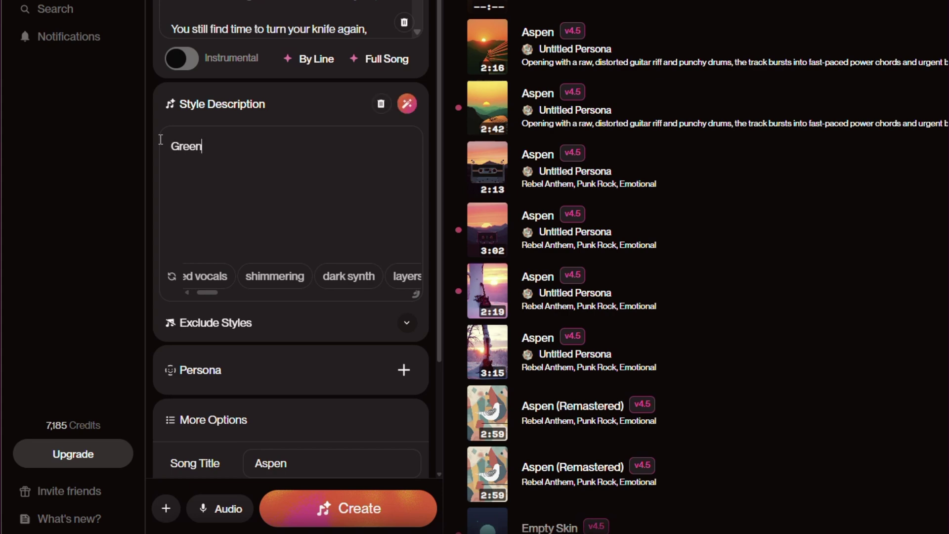
{"action": "type", "text": " Day Style"}
{"action": "left_click", "coordinate": [403, 104]}
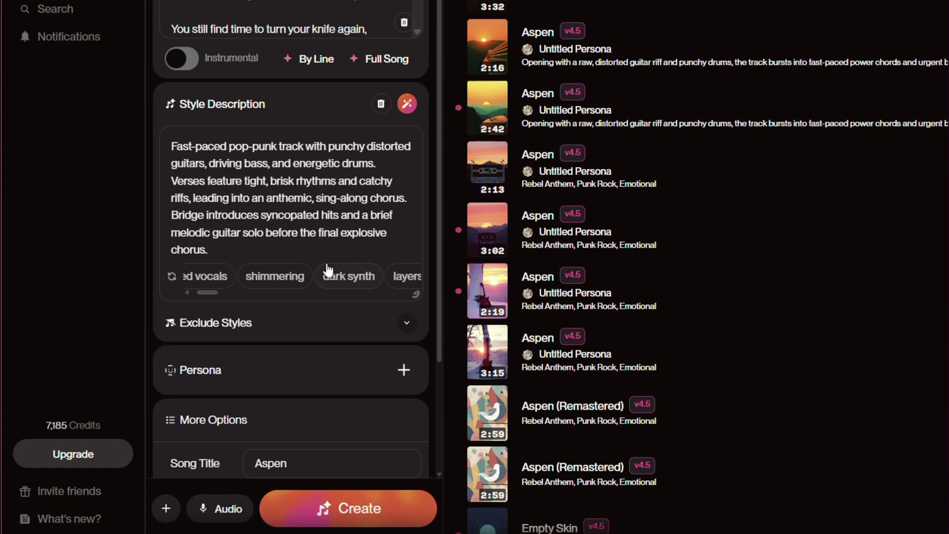
- Create two Aspen tracks using the enhanced fast-paced pop-punk Green Day description
{"action": "left_click", "coordinate": [355, 512]}
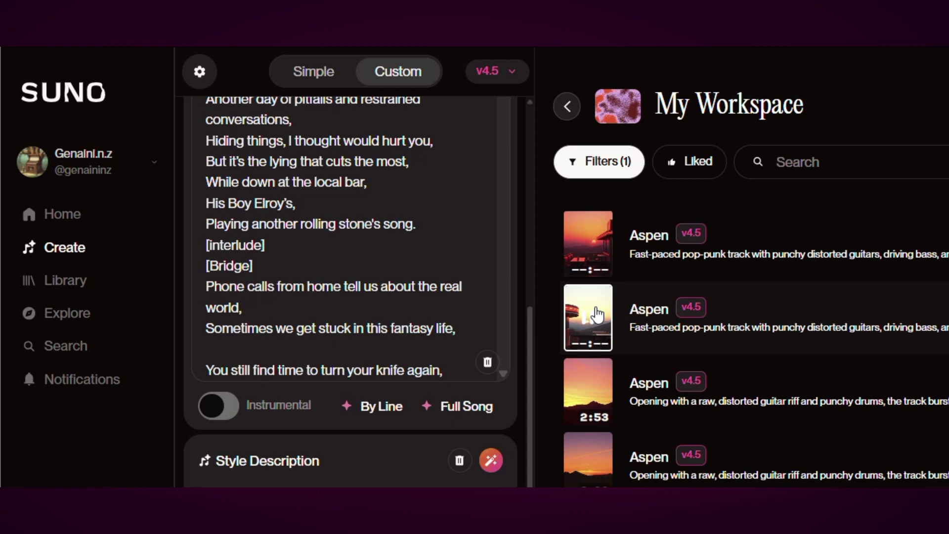
- Delete the [Solo Intro] tag so the lyrics open with [Start], and play the newest pop-punk Aspen
{"action": "left_click", "coordinate": [597, 315]}
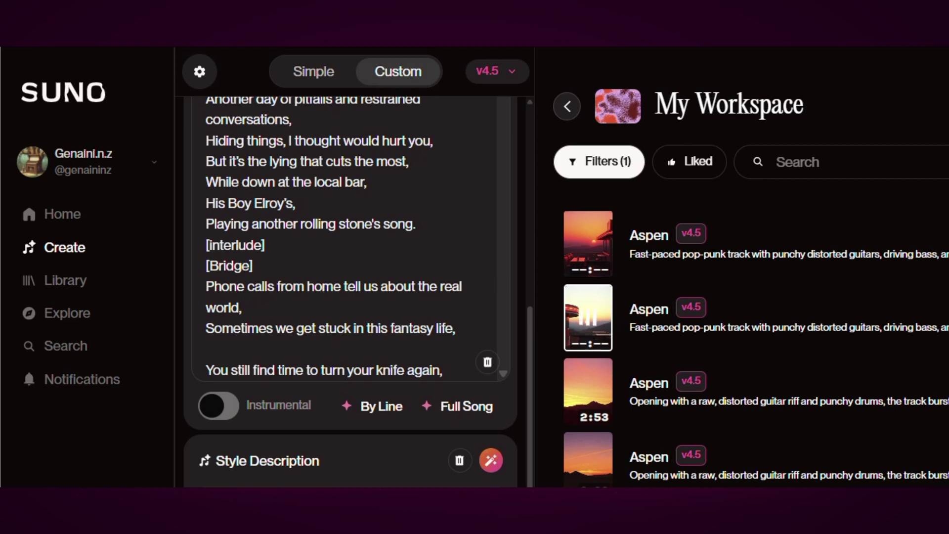
{"action": "scroll", "coordinate": [348, 401], "scroll_direction": "up", "scroll_amount": 10}
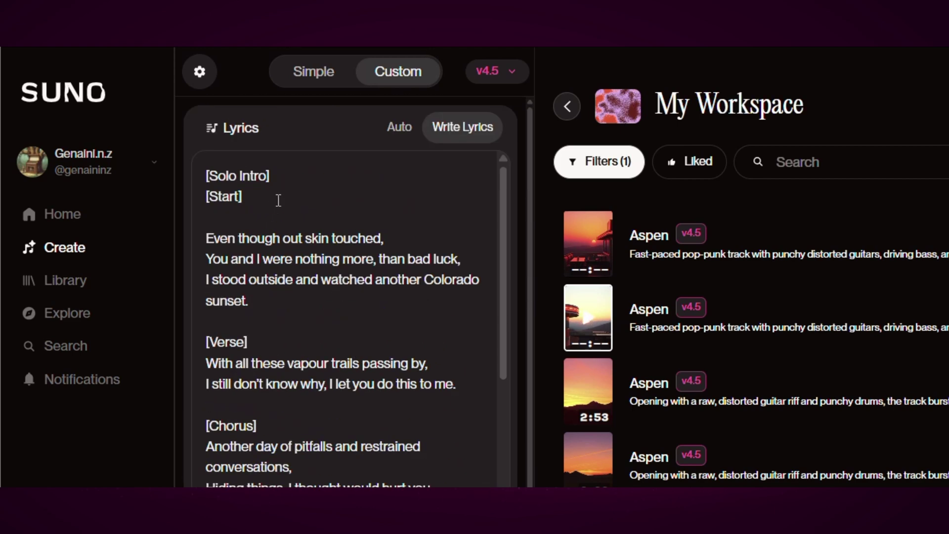
{"action": "left_click_drag", "start_coordinate": [290, 174], "coordinate": [163, 172]}
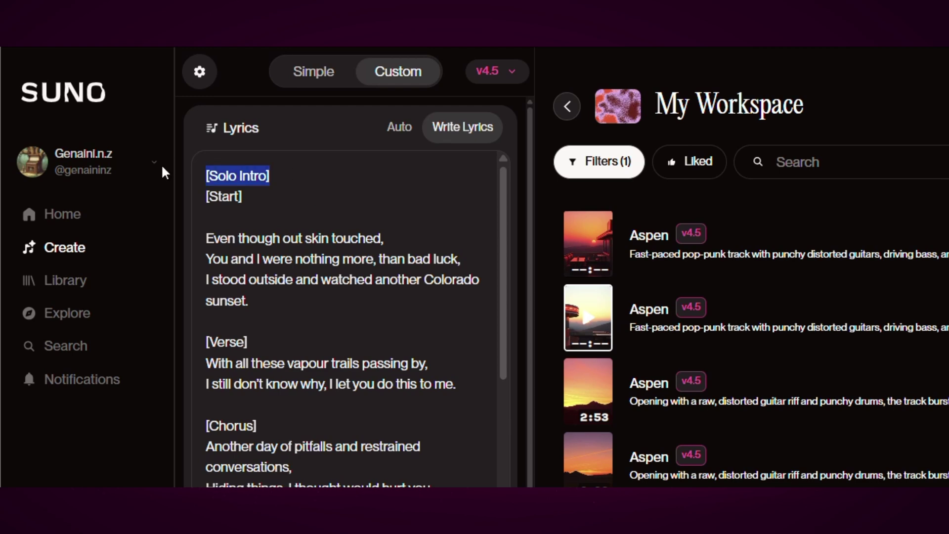
{"action": "key", "text": "BackSpace"}
{"action": "key", "text": "Delete"}
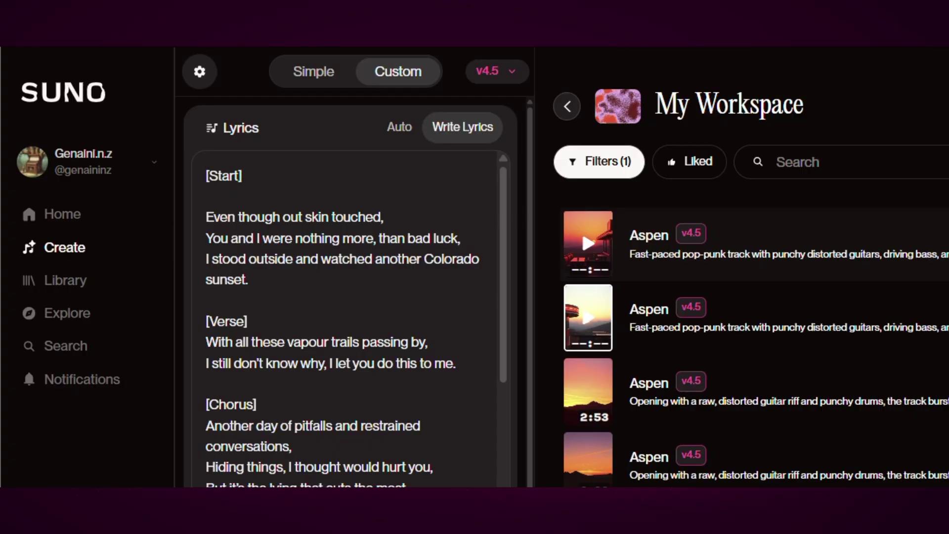
{"action": "left_click", "coordinate": [588, 243]}
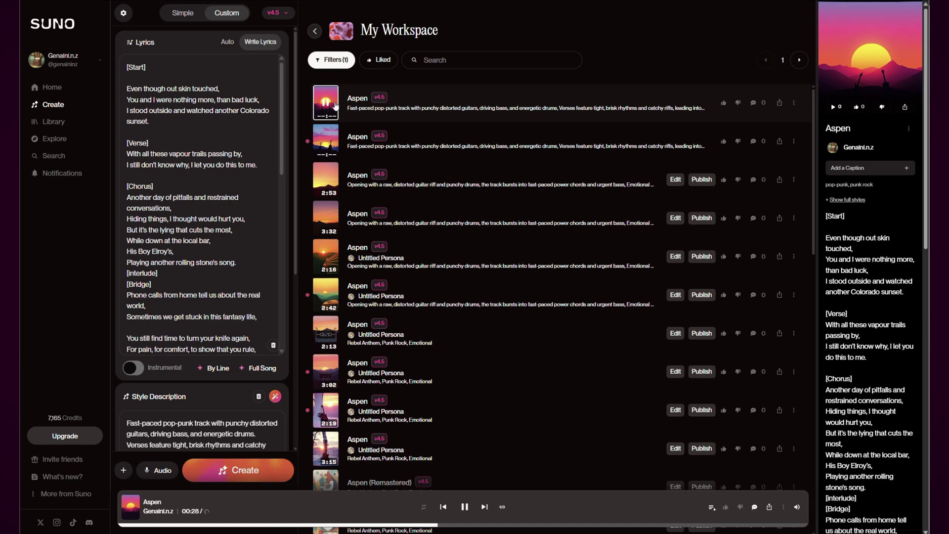
- Play the second pop-punk Aspen version, then pause it at 0:16
{"action": "left_click", "coordinate": [333, 139]}
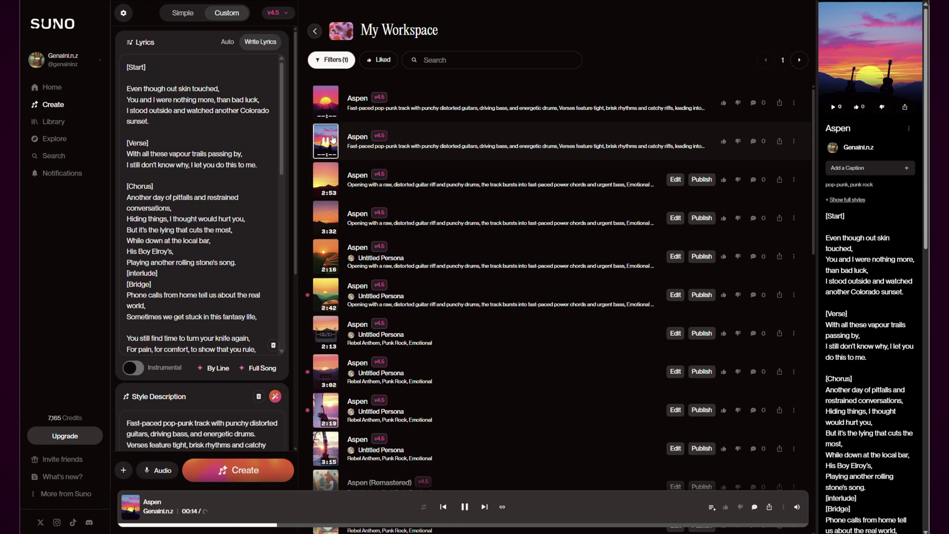
{"action": "left_click", "coordinate": [461, 512]}
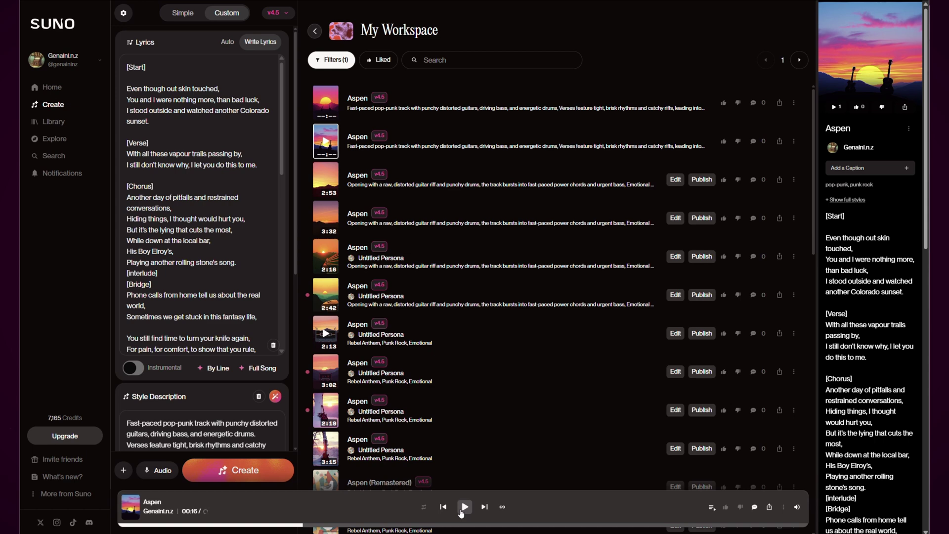
{"action": "scroll", "coordinate": [173, 368], "scroll_direction": "down", "scroll_amount": 5}
{"action": "scroll", "coordinate": [173, 368], "scroll_direction": "up", "scroll_amount": 5}
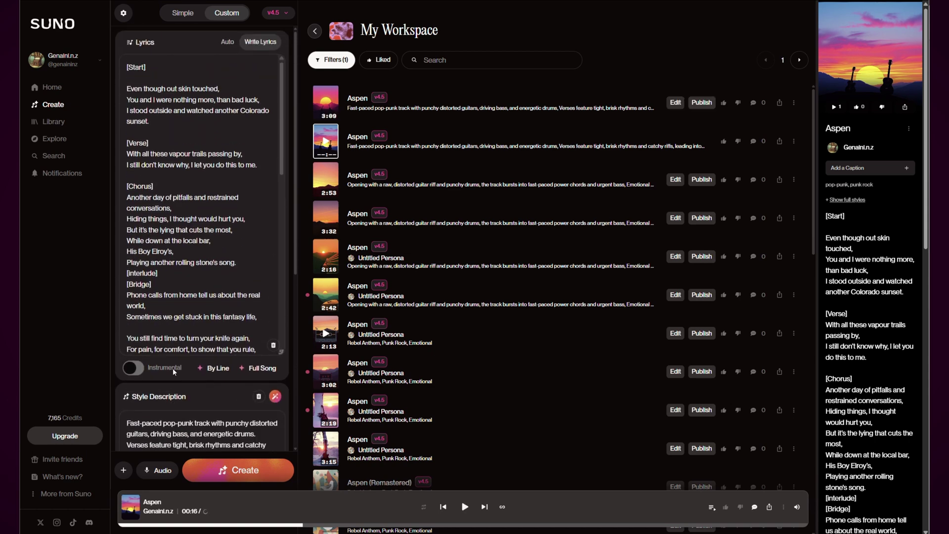